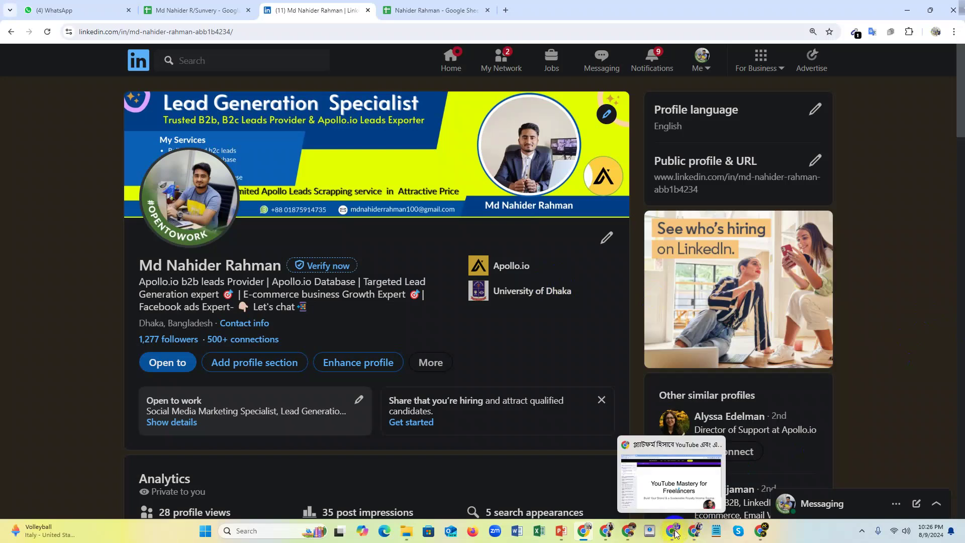
Step: Bring the Gmail window with the 'Apollo Leads (resend to correct email)' thread to the front
{"action": "left_click", "coordinate": [696, 538]}
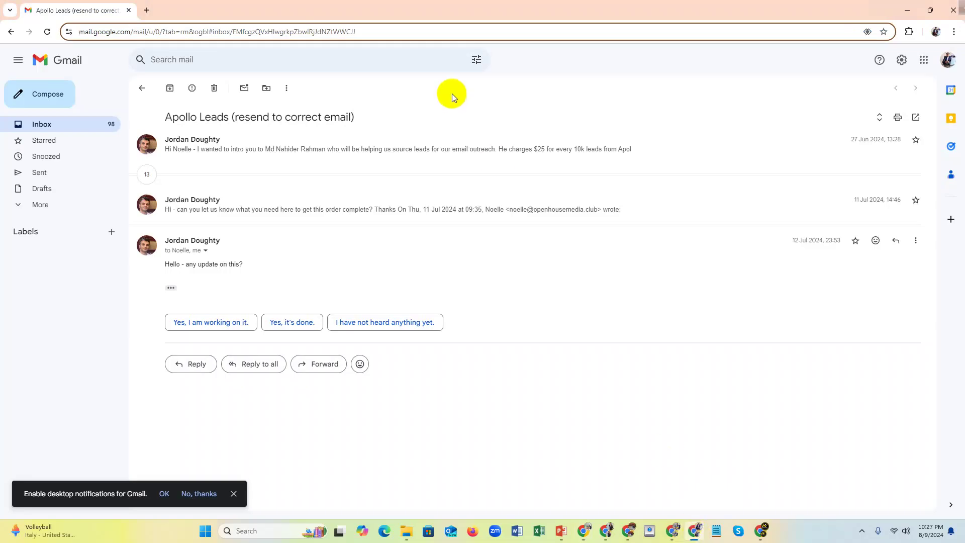
Step: Open a new tab and go to apollo.io, correcting the mistyped address
{"action": "left_click", "coordinate": [148, 10]}
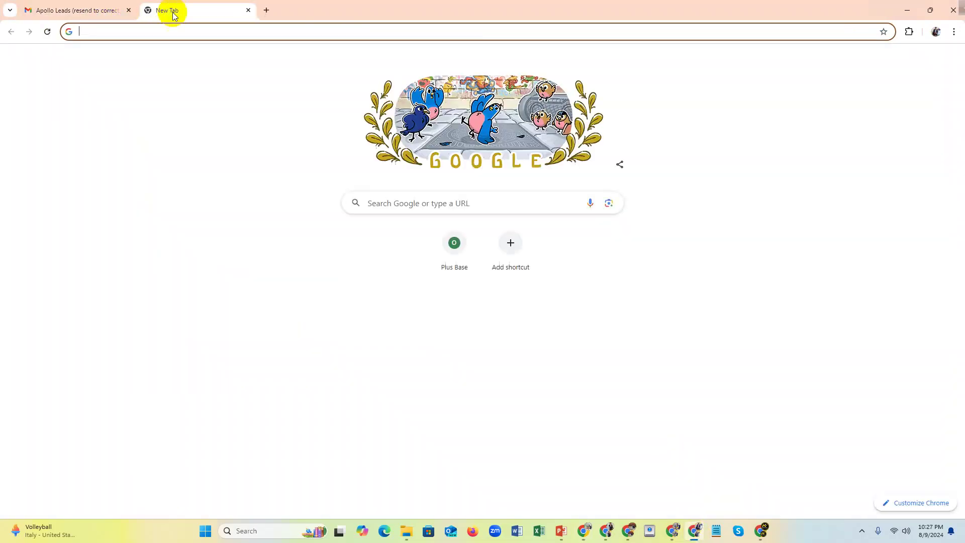
{"action": "left_click", "coordinate": [200, 29]}
{"action": "type", "text": "apollo.ip"}
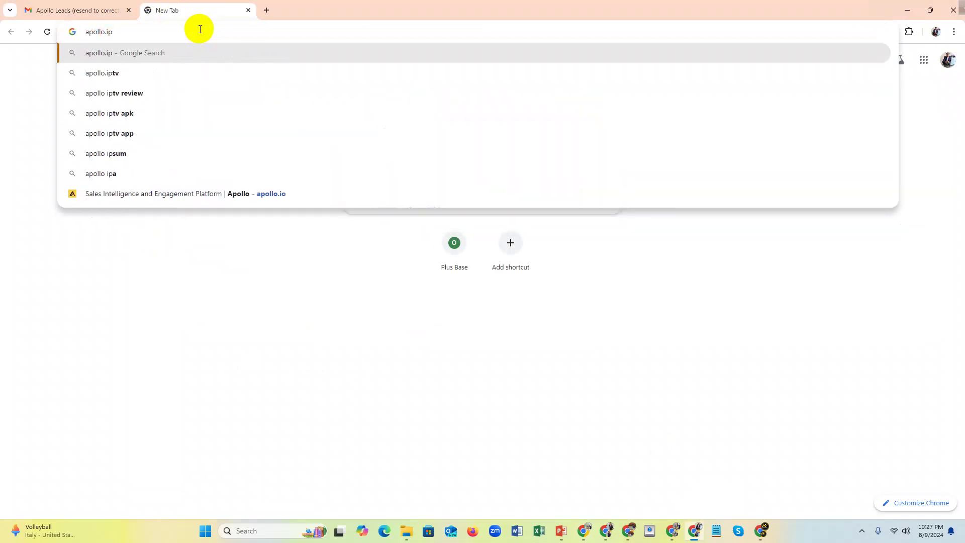
{"action": "key", "text": "BackSpace"}
{"action": "type", "text": "o"}
{"action": "key", "text": "Return"}
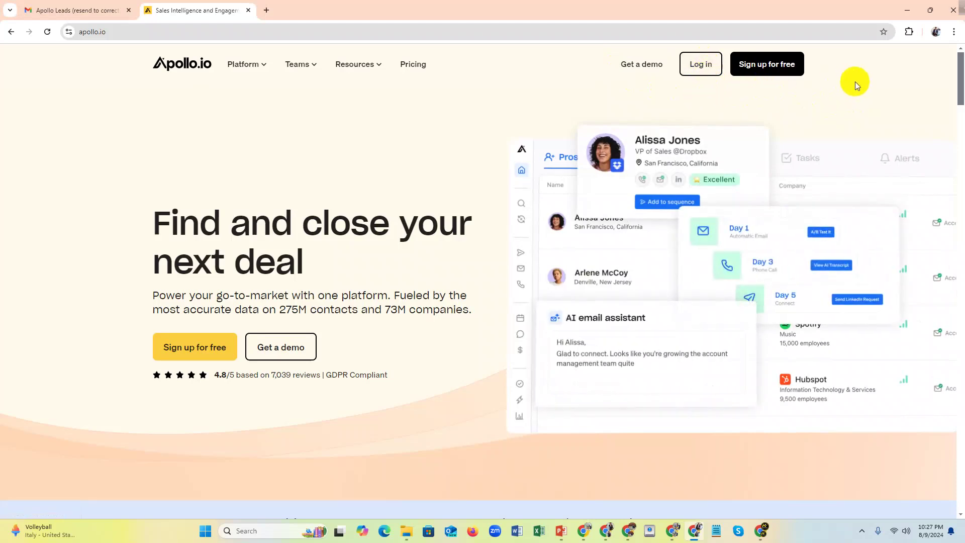
Step: Start Apollo's free sign-up, accept the terms of service and choose Sign up with Google
{"action": "left_click", "coordinate": [778, 67]}
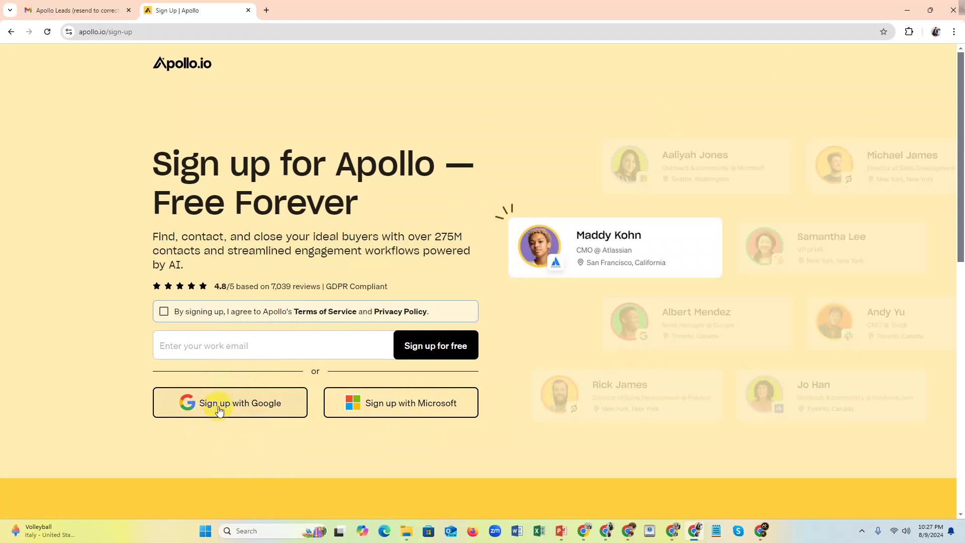
{"action": "left_click", "coordinate": [243, 408]}
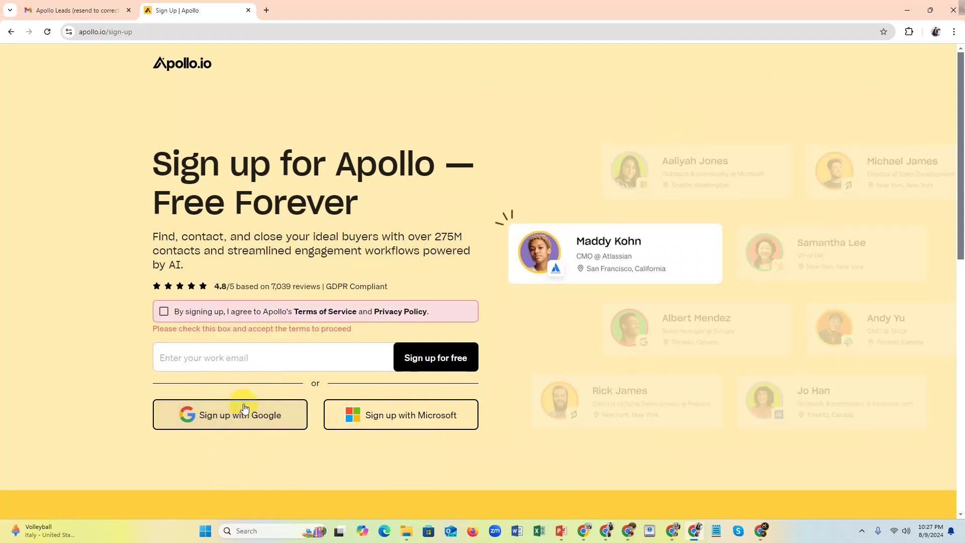
{"action": "left_click", "coordinate": [164, 313]}
{"action": "left_click", "coordinate": [217, 404]}
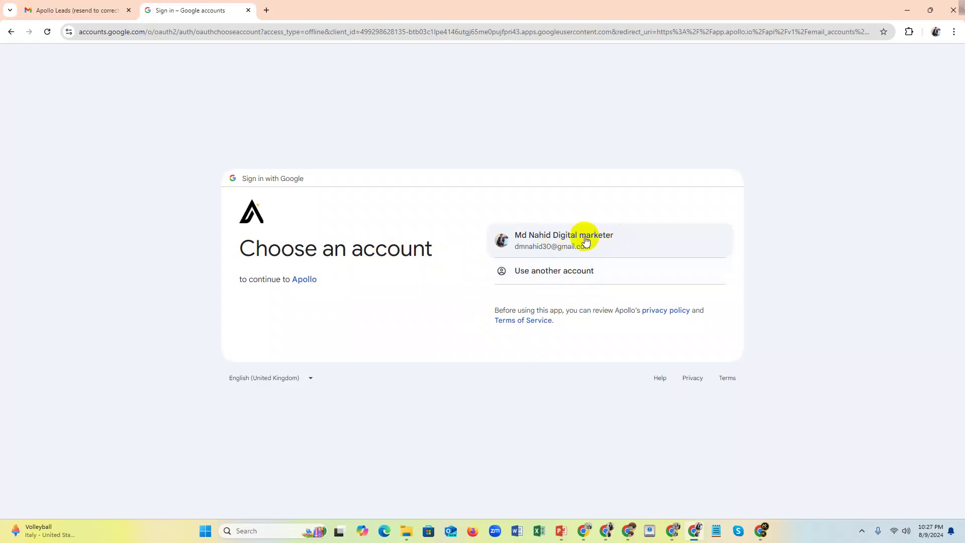
Step: Choose the Google account and confirm, landing on Apollo's Home dashboard
{"action": "left_click", "coordinate": [585, 237]}
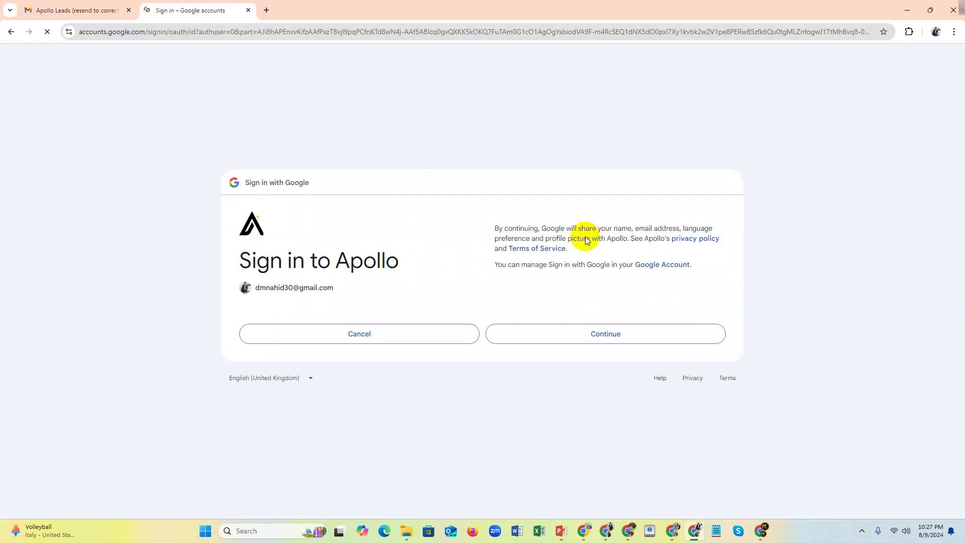
{"action": "left_click", "coordinate": [608, 335]}
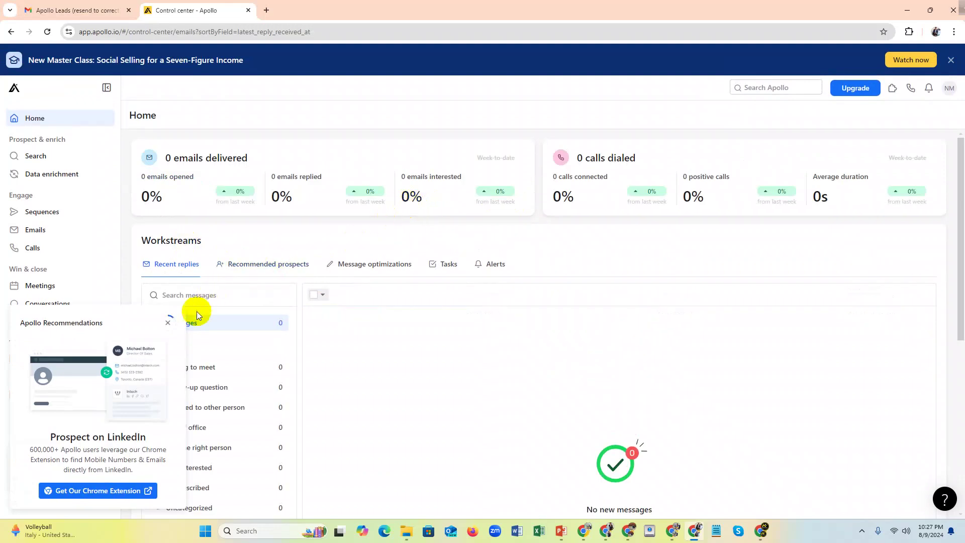
Step: Close the Recommendations panel, browse the Companies and Saved lists tabs, then expand Email Status under People
{"action": "left_click", "coordinate": [169, 326]}
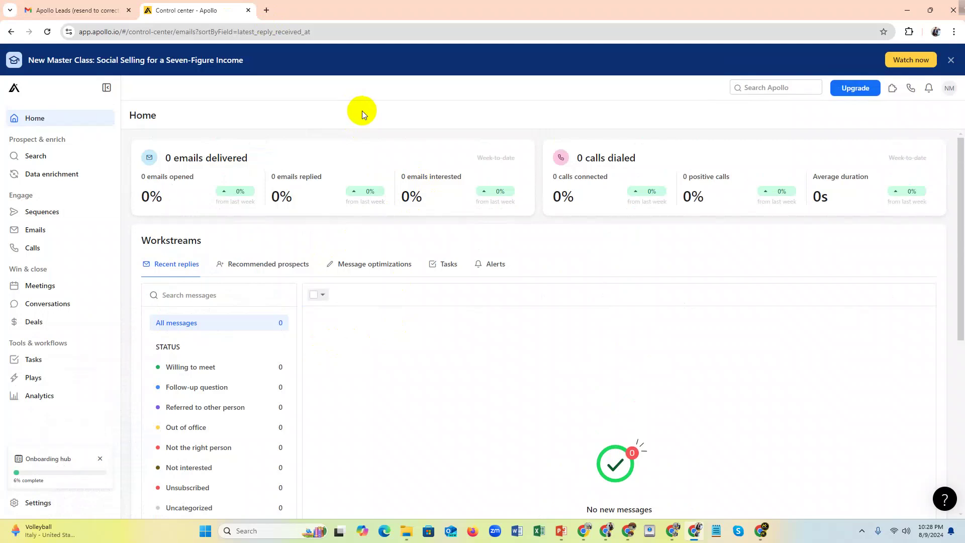
{"action": "left_click", "coordinate": [36, 157]}
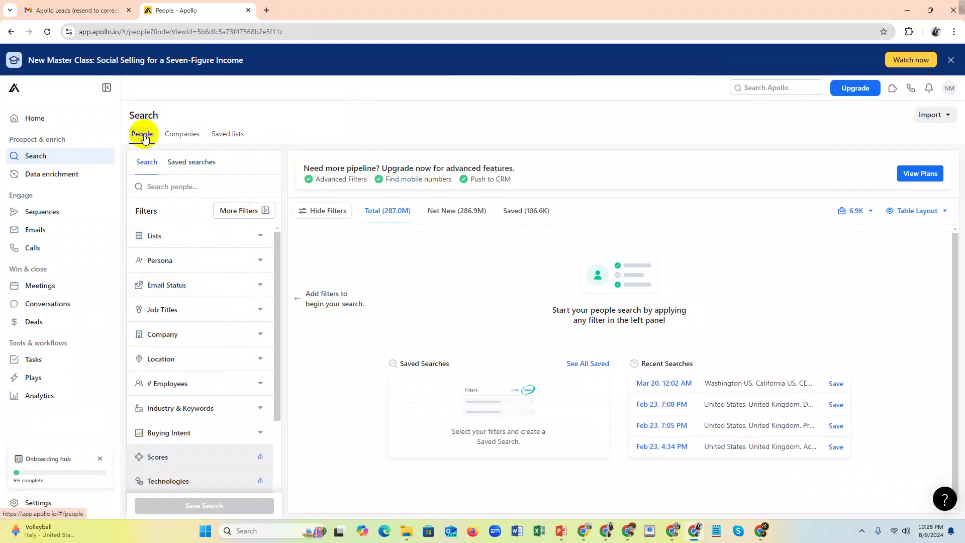
{"action": "left_click", "coordinate": [182, 134]}
{"action": "left_click", "coordinate": [235, 134]}
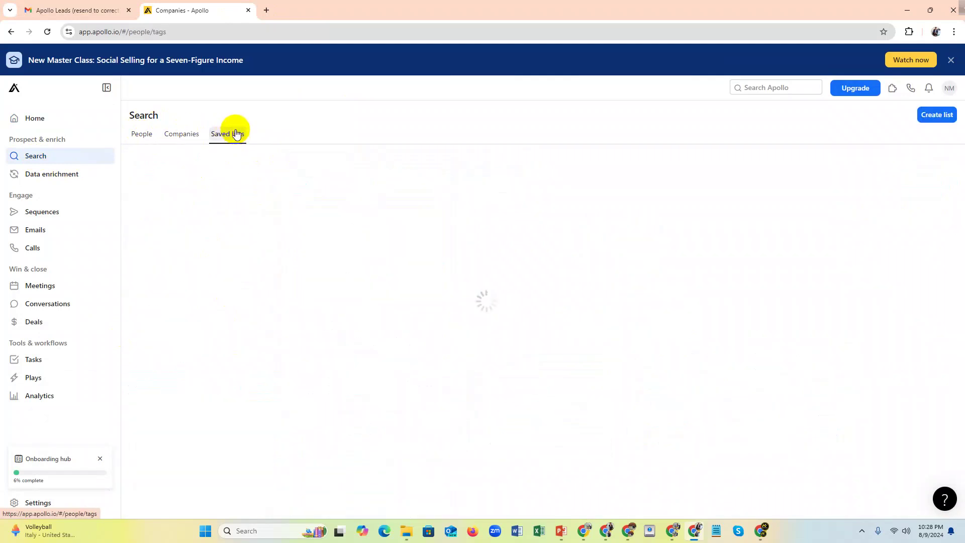
{"action": "left_click", "coordinate": [182, 133]}
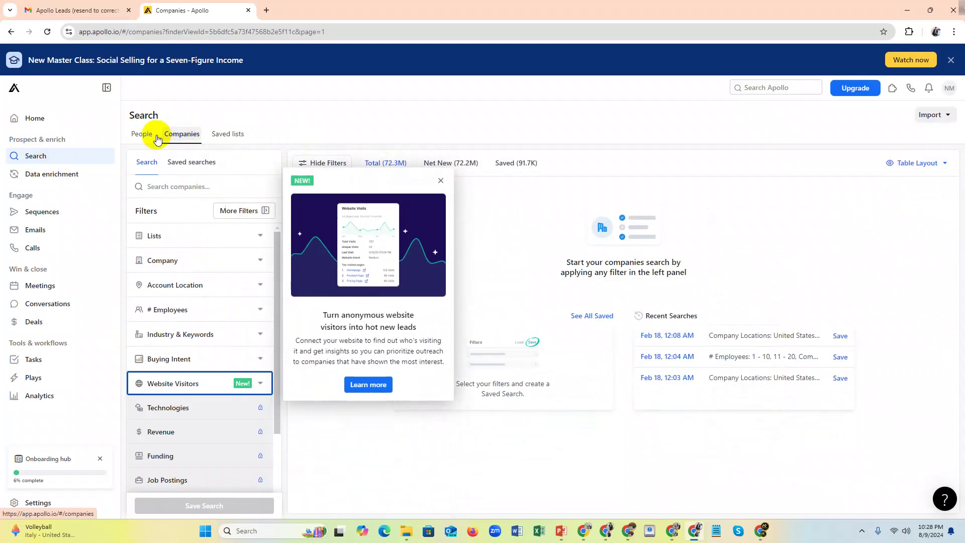
{"action": "left_click", "coordinate": [141, 134]}
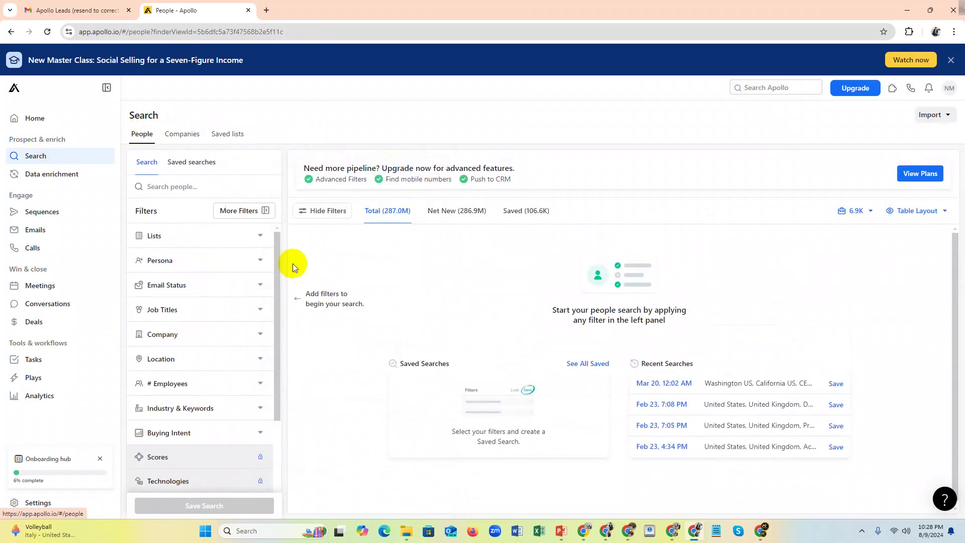
{"action": "left_click", "coordinate": [191, 285]}
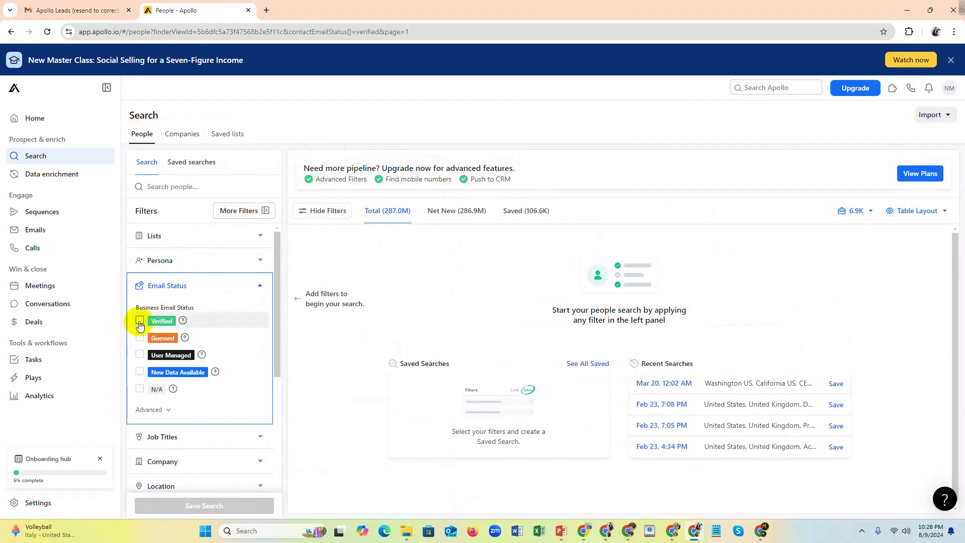
Step: Filter People to verified emails and job titles manager, CEO and director
{"action": "left_click", "coordinate": [140, 322]}
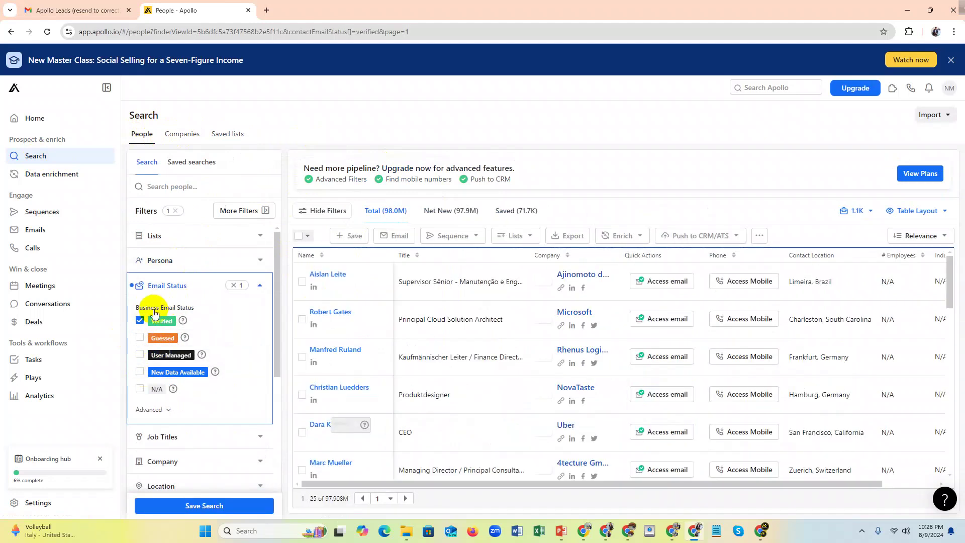
{"action": "left_click", "coordinate": [168, 283]}
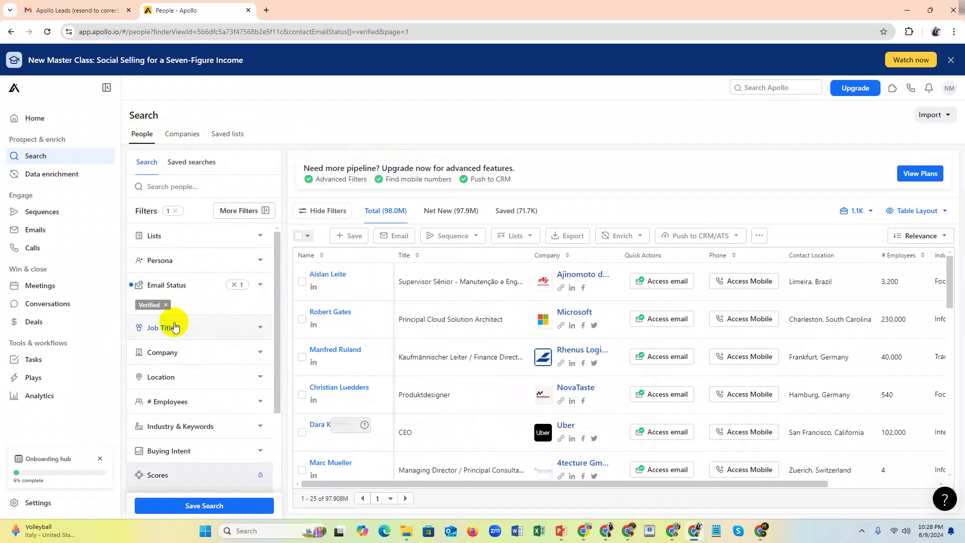
{"action": "left_click", "coordinate": [173, 327]}
{"action": "left_click", "coordinate": [188, 372]}
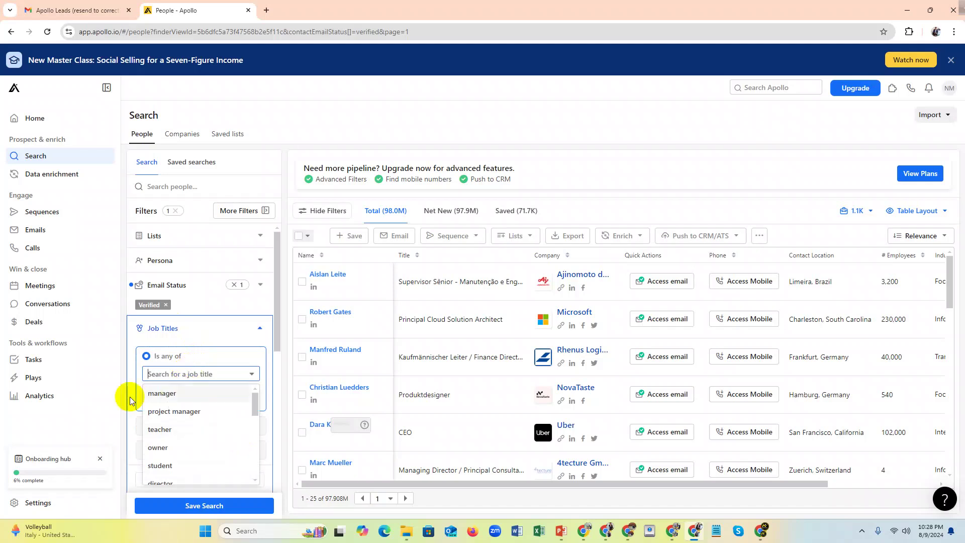
{"action": "left_click", "coordinate": [161, 393]}
{"action": "left_click", "coordinate": [191, 374]}
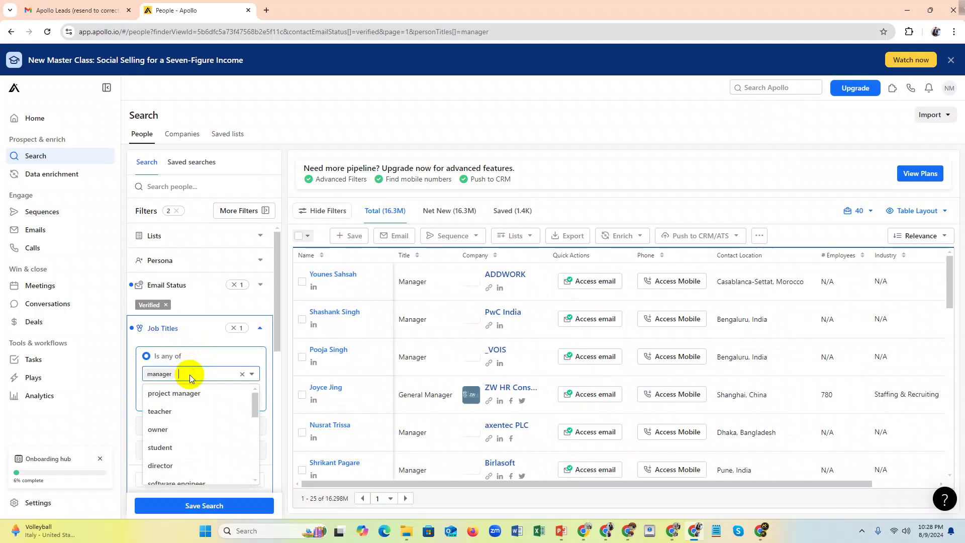
{"action": "type", "text": "CEO"}
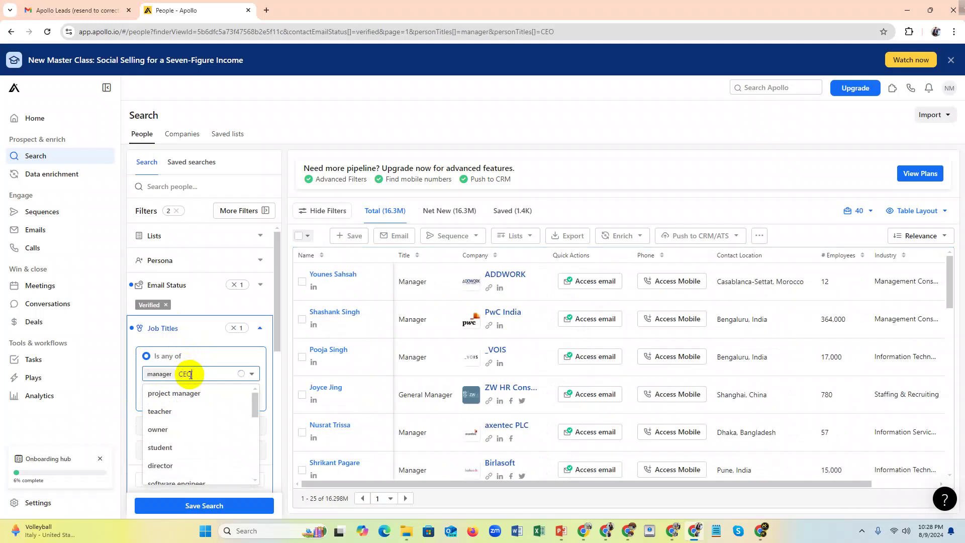
{"action": "key", "text": "Return"}
{"action": "type", "text": "Di"}
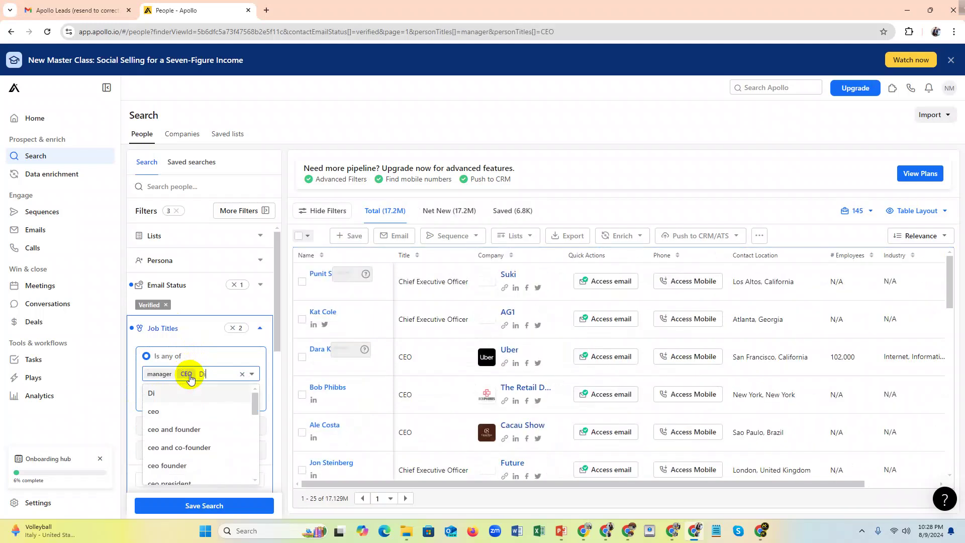
{"action": "type", "text": "re"}
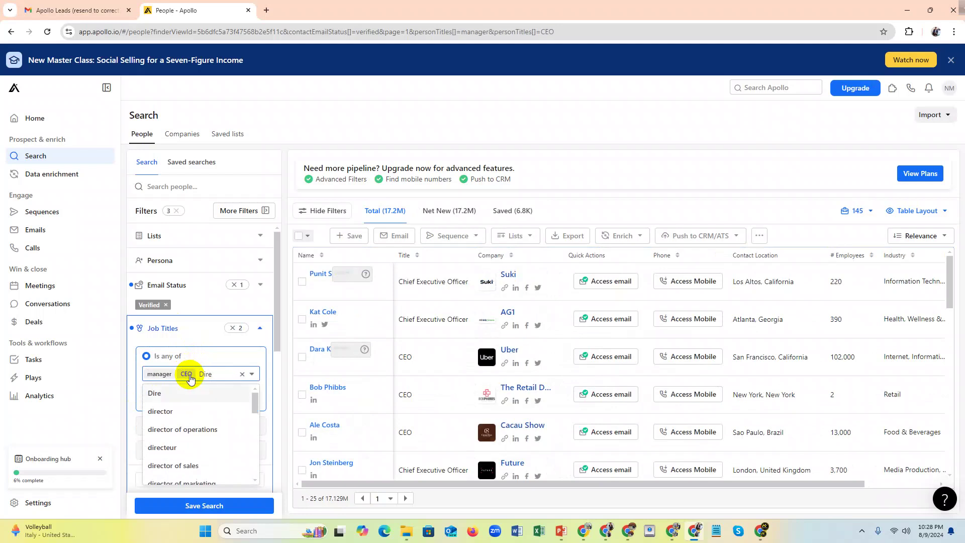
{"action": "left_click", "coordinate": [187, 412]}
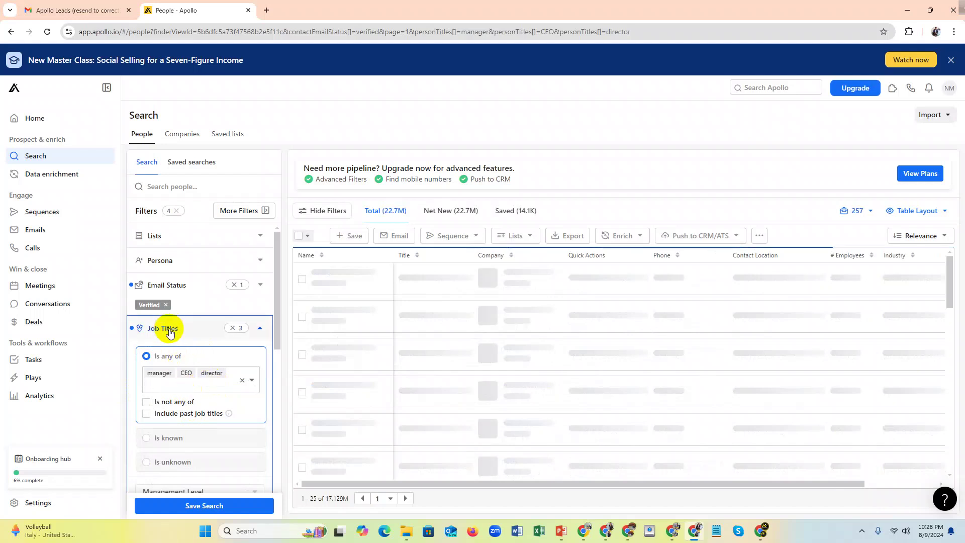
{"action": "left_click", "coordinate": [191, 336]}
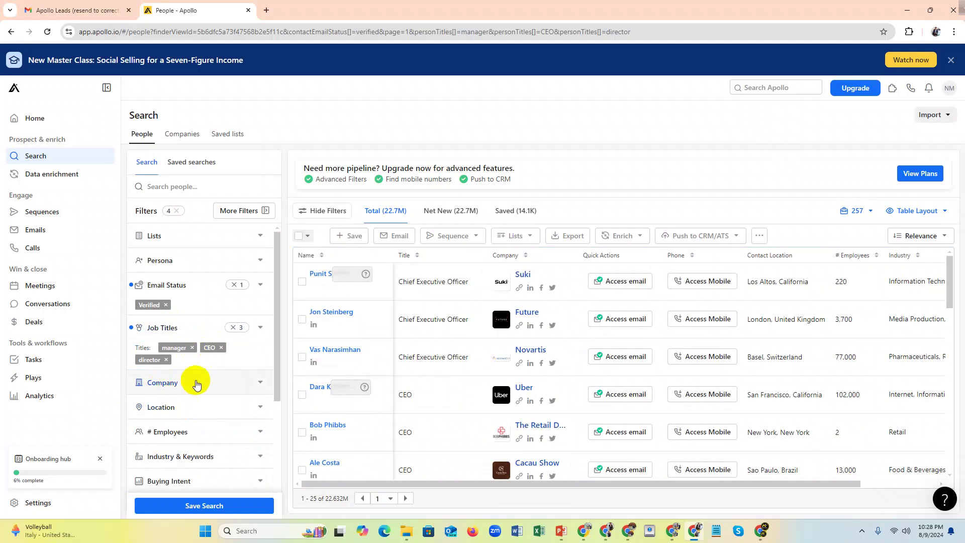
Step: Add United States, Canada and United Kingdom as person locations
{"action": "left_click", "coordinate": [160, 388]}
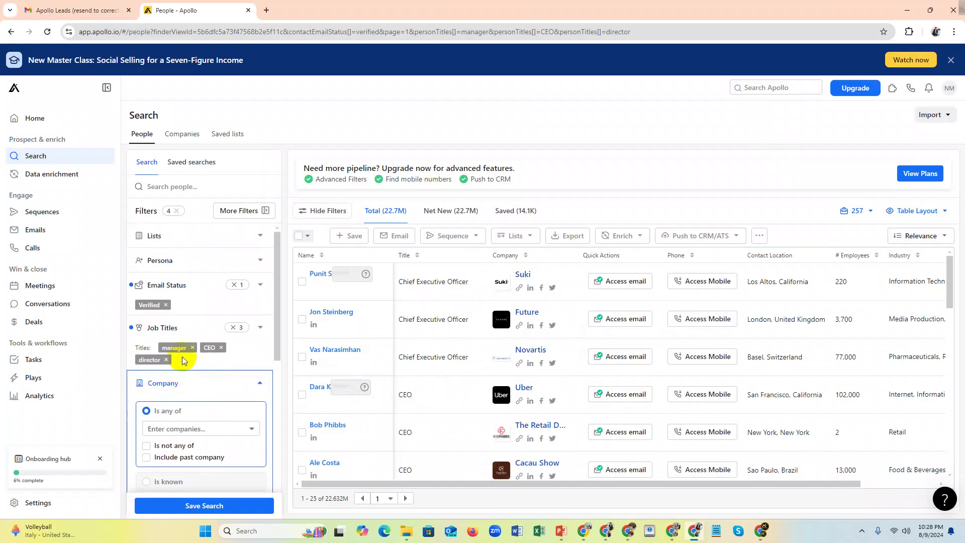
{"action": "left_click", "coordinate": [186, 382]}
{"action": "left_click", "coordinate": [181, 408]}
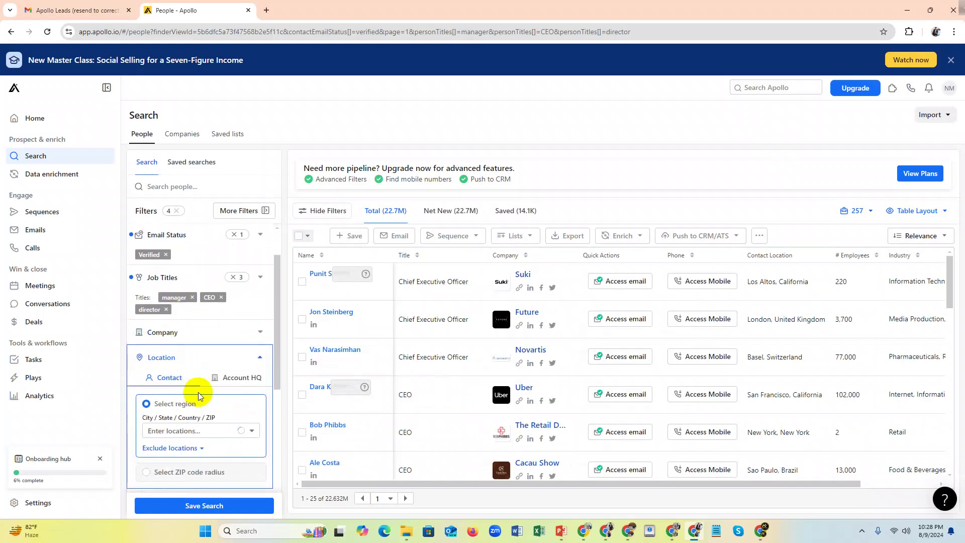
{"action": "left_click", "coordinate": [191, 431]}
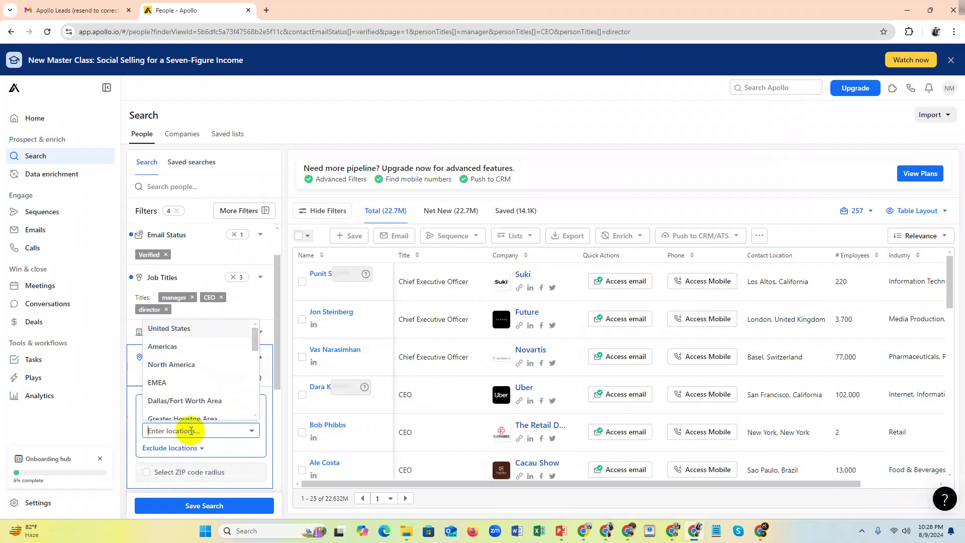
{"action": "left_click", "coordinate": [190, 328]}
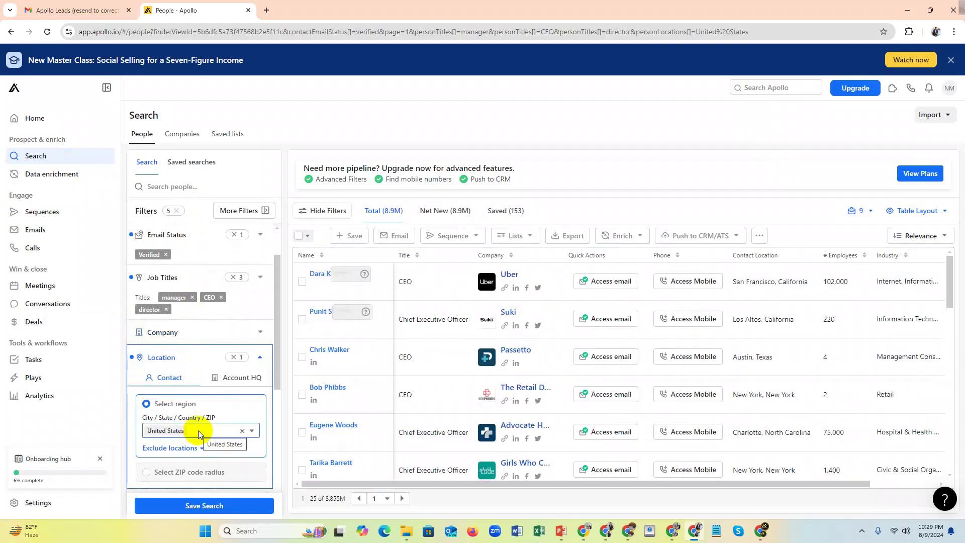
{"action": "type", "text": "can"}
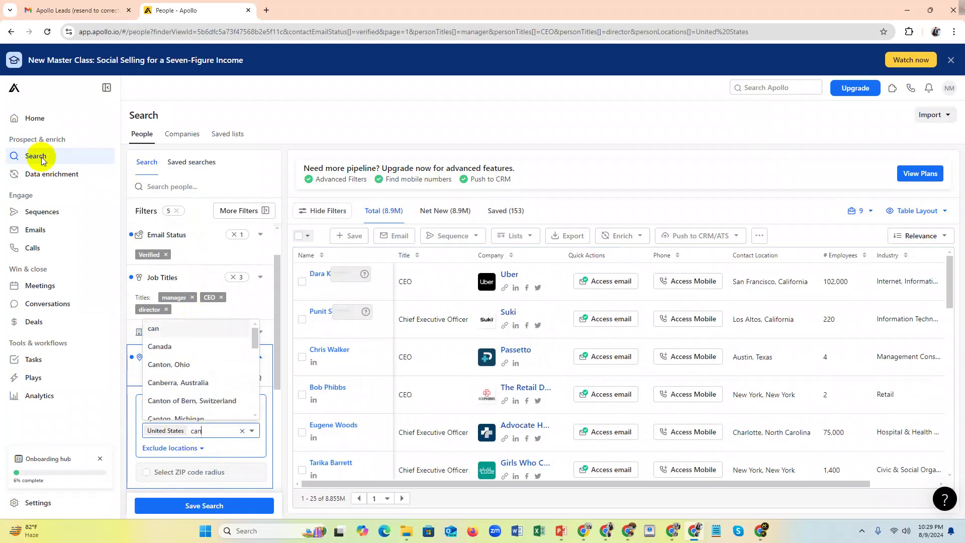
{"action": "left_click", "coordinate": [187, 347]}
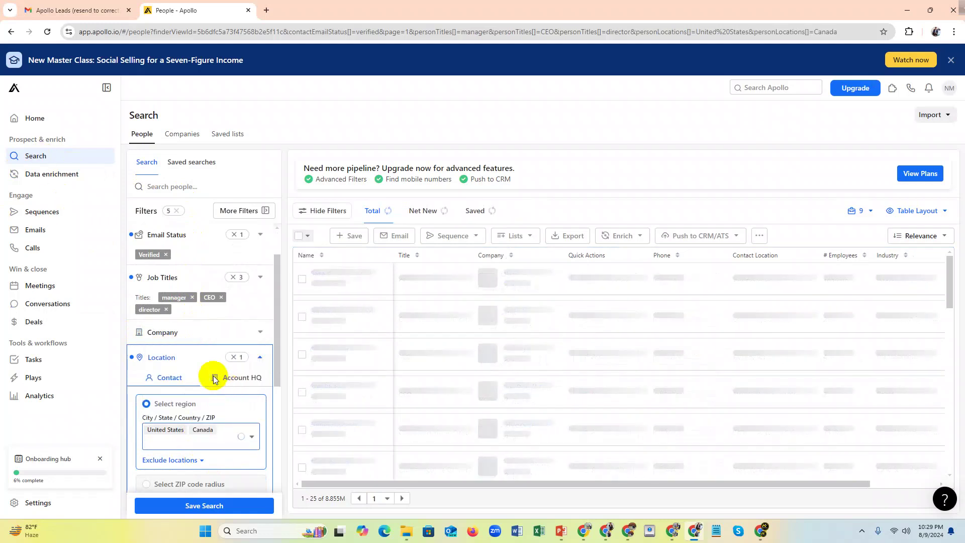
{"action": "left_click", "coordinate": [185, 438]}
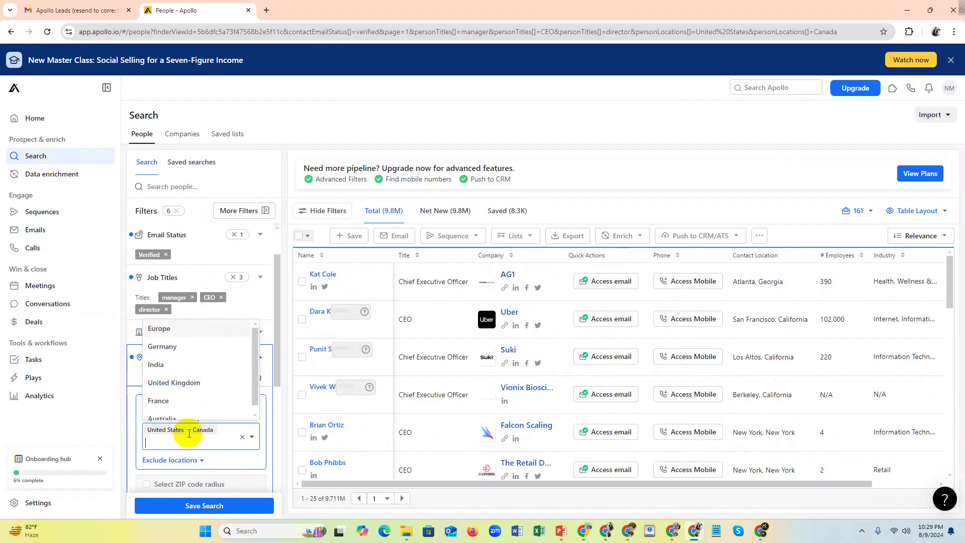
{"action": "type", "text": "uni"}
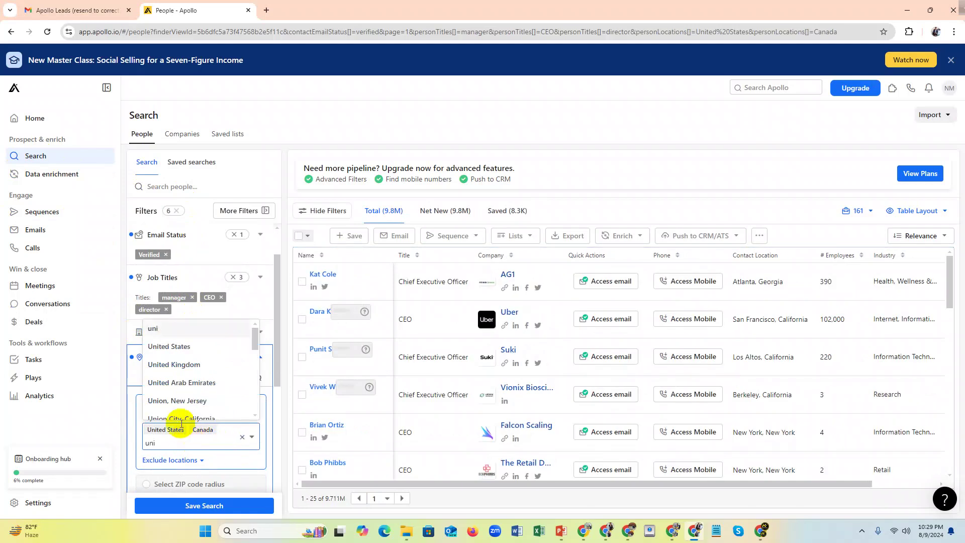
{"action": "left_click", "coordinate": [201, 372]}
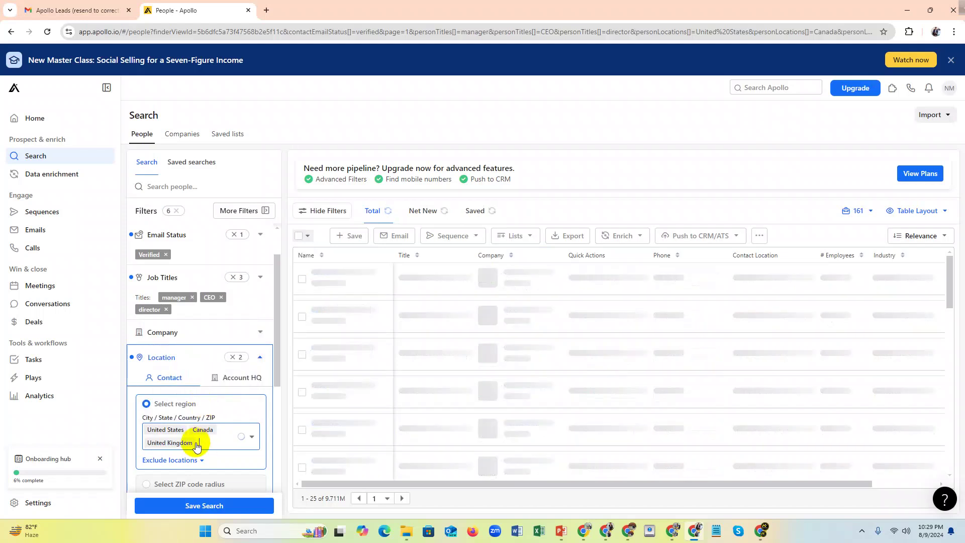
{"action": "left_click", "coordinate": [179, 366]}
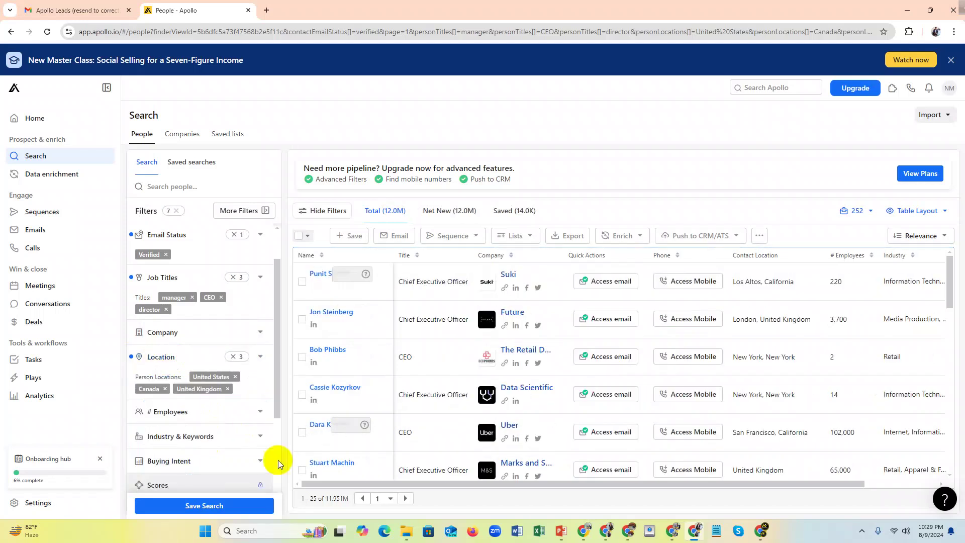
Step: Try a custom 1–2 employee range, then clear it to leave company size unrestricted
{"action": "left_click", "coordinate": [210, 411]}
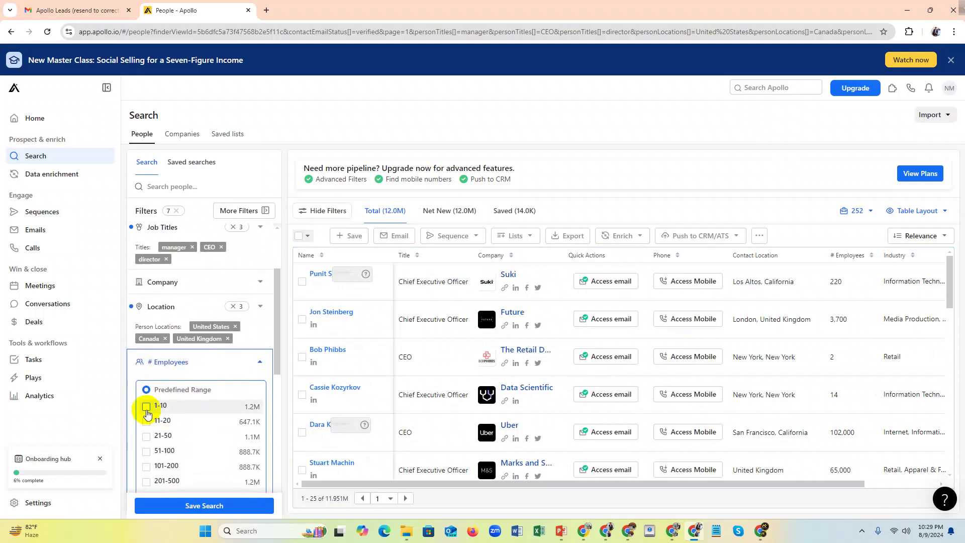
{"action": "scroll", "coordinate": [166, 402], "scroll_direction": "down", "scroll_amount": 1}
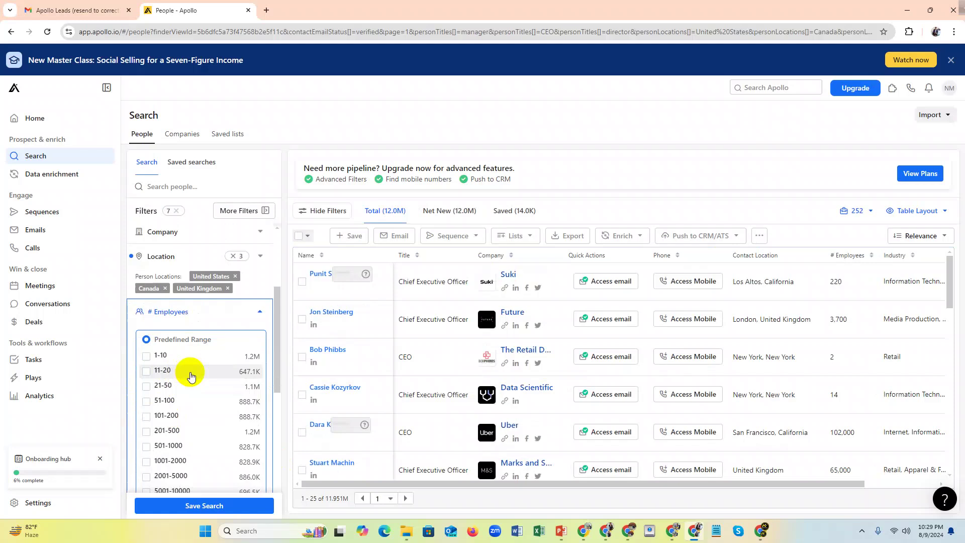
{"action": "scroll", "coordinate": [179, 354], "scroll_direction": "down", "scroll_amount": 3}
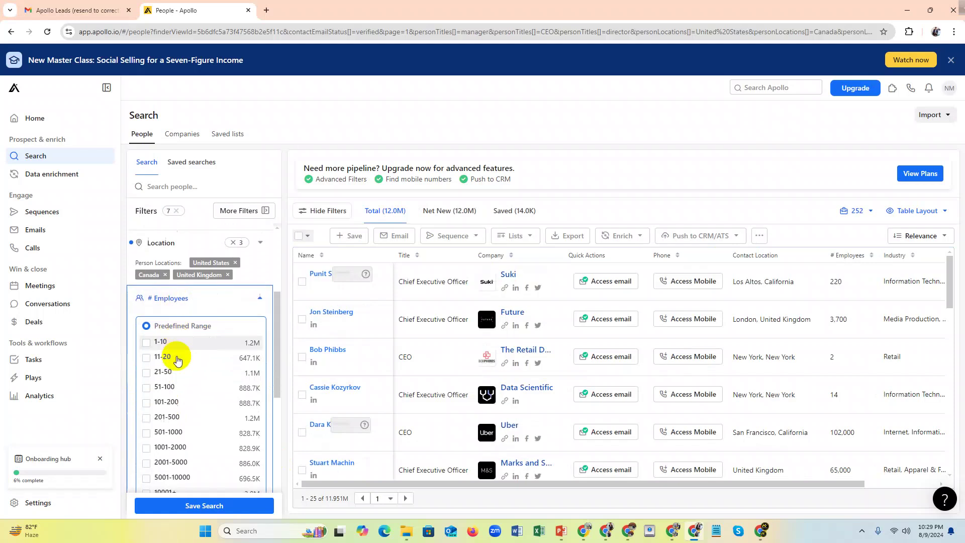
{"action": "left_click", "coordinate": [183, 382]}
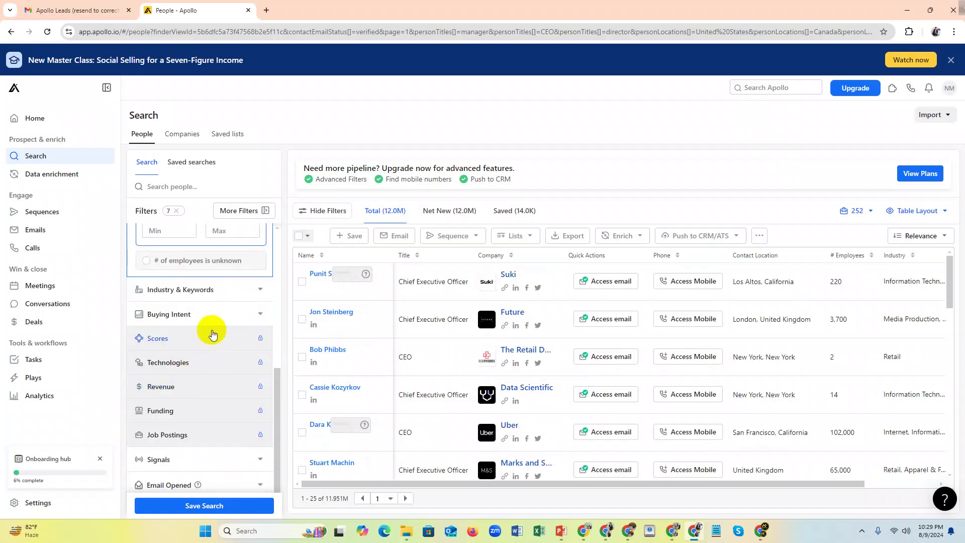
{"action": "left_click", "coordinate": [165, 333]}
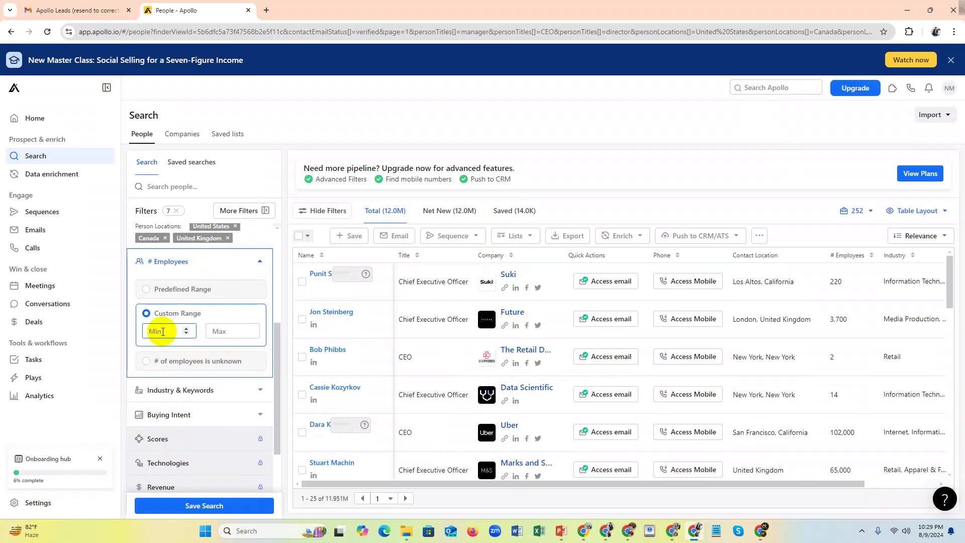
{"action": "type", "text": "1"}
{"action": "left_click", "coordinate": [217, 332]}
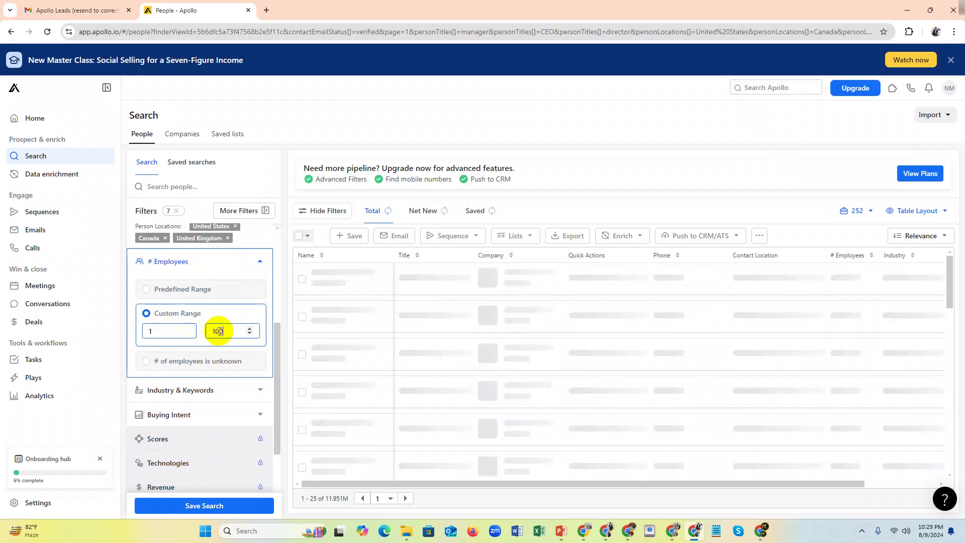
{"action": "type", "text": "1000"}
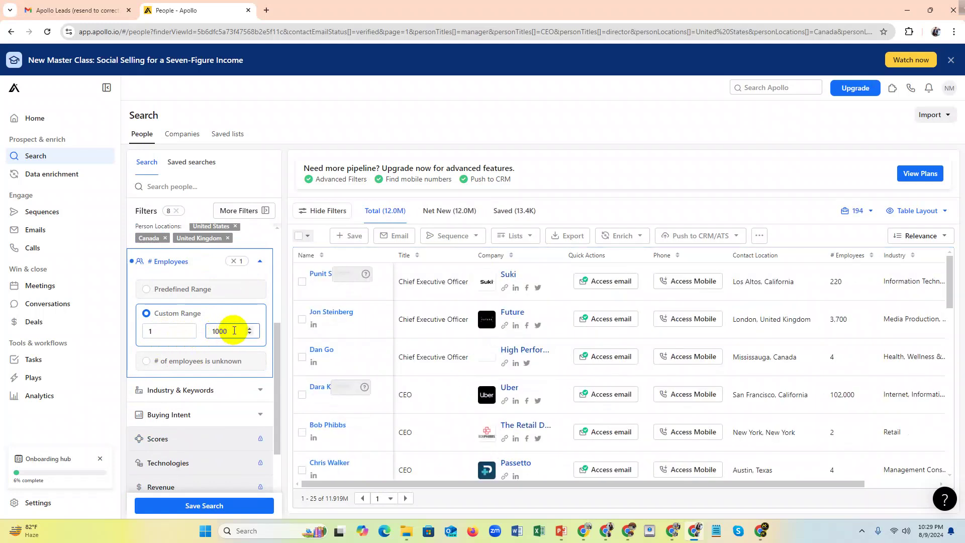
{"action": "key", "text": "BackSpace"}
{"action": "key", "text": "BackSpace"}
{"action": "key", "text": "BackSpace"}
{"action": "key", "text": "BackSpace"}
{"action": "type", "text": "2"}
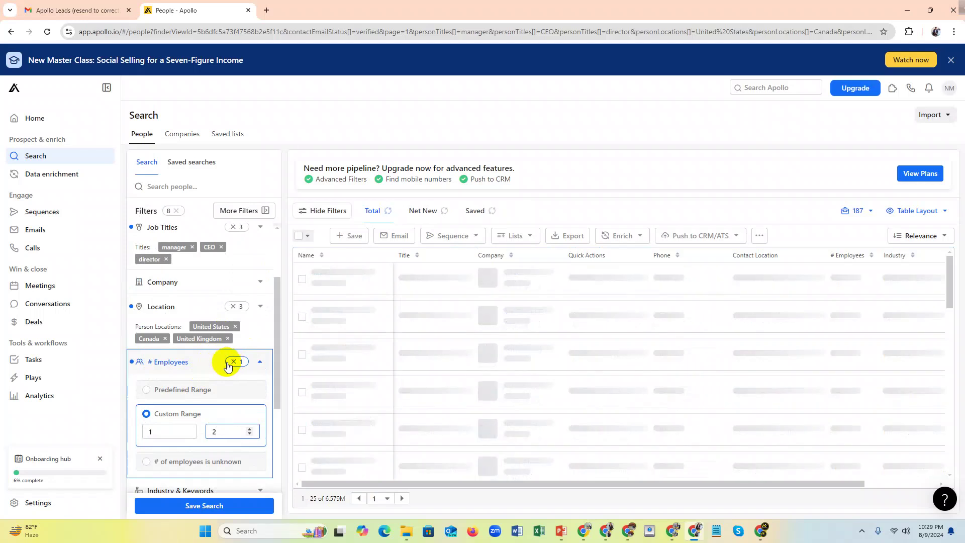
{"action": "left_click", "coordinate": [191, 363]}
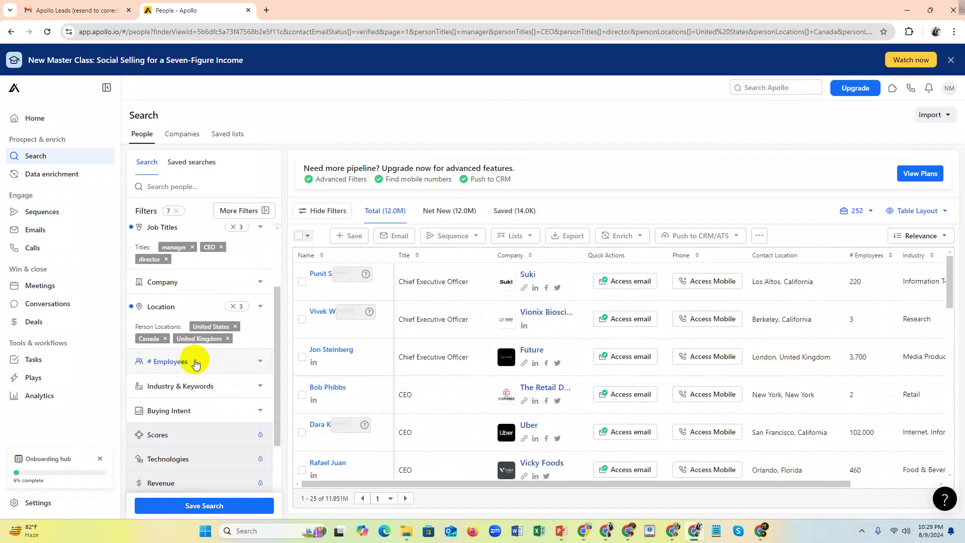
{"action": "left_click", "coordinate": [197, 388]}
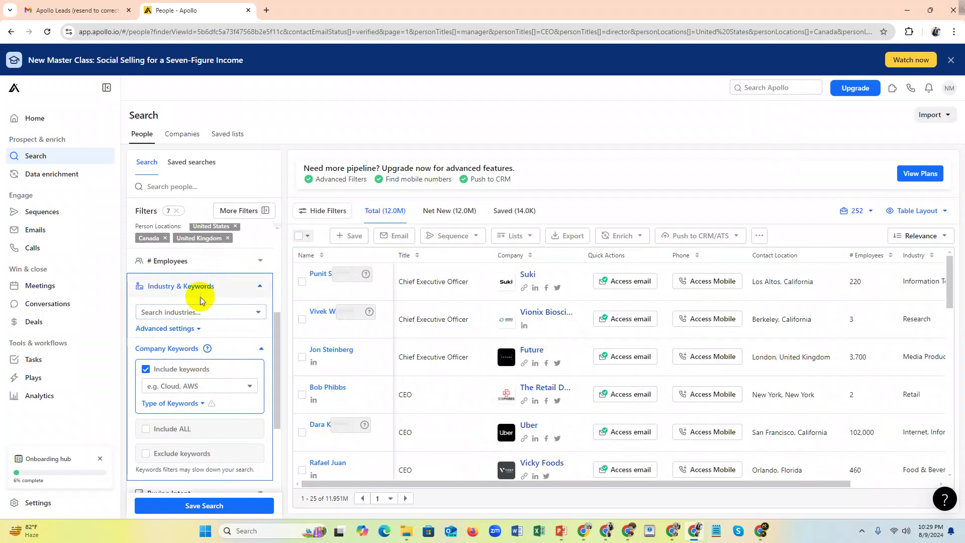
Step: Add real estate to the Industry filter
{"action": "left_click", "coordinate": [190, 311]}
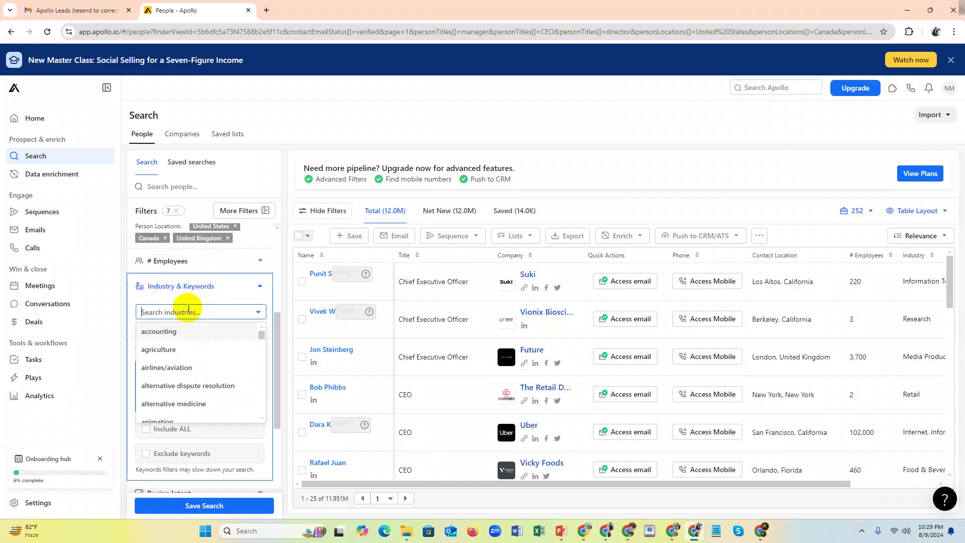
{"action": "left_click", "coordinate": [189, 285]}
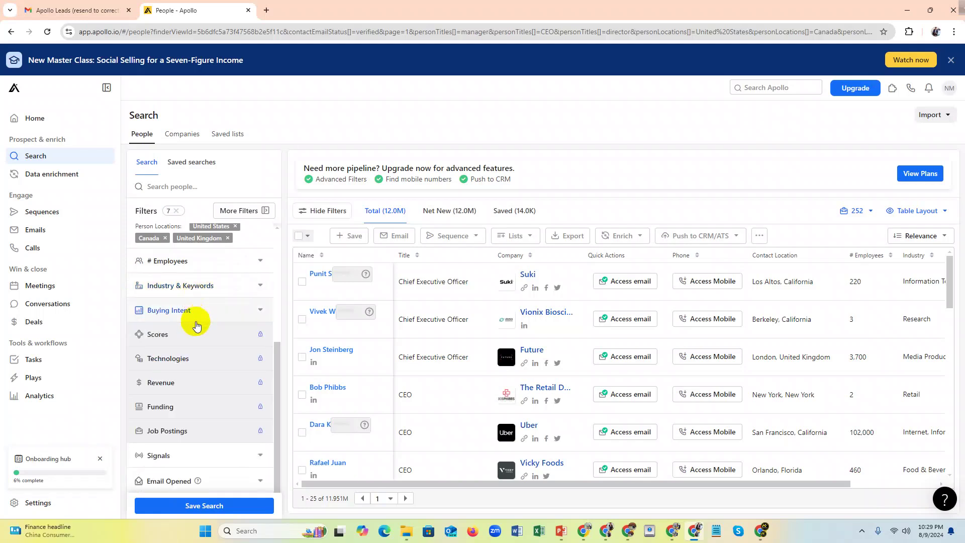
{"action": "left_click", "coordinate": [190, 286]}
{"action": "left_click", "coordinate": [184, 335]}
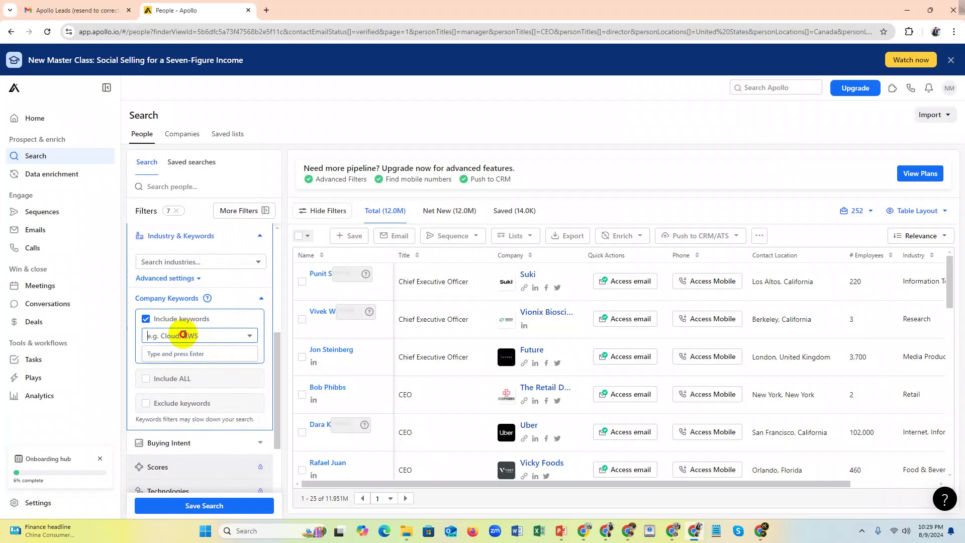
{"action": "scroll", "coordinate": [190, 332], "scroll_direction": "up", "scroll_amount": 2}
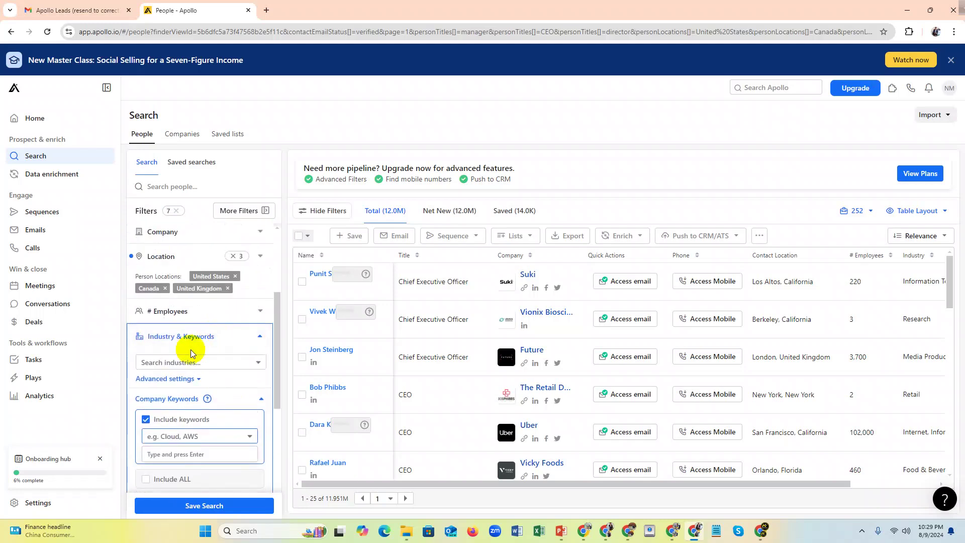
{"action": "left_click", "coordinate": [188, 360]}
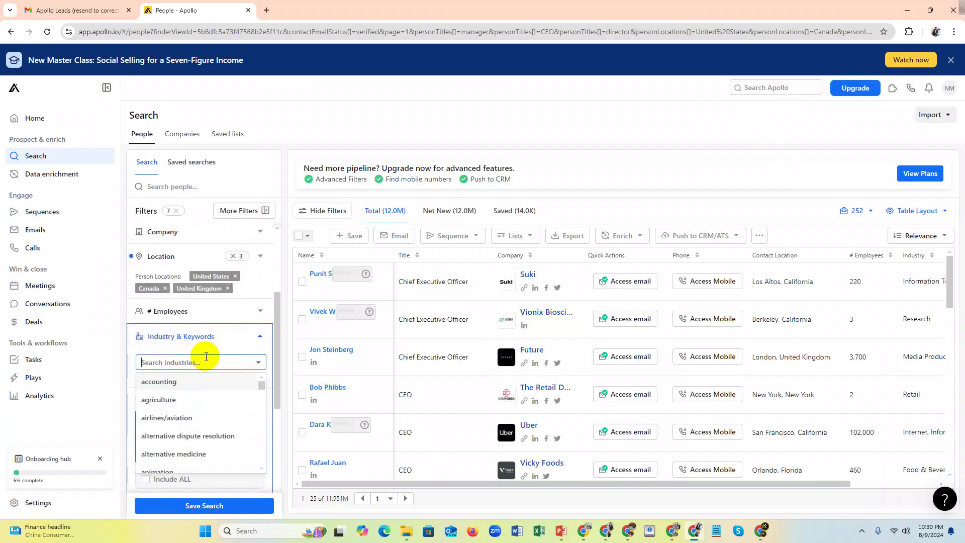
{"action": "type", "text": "rea"}
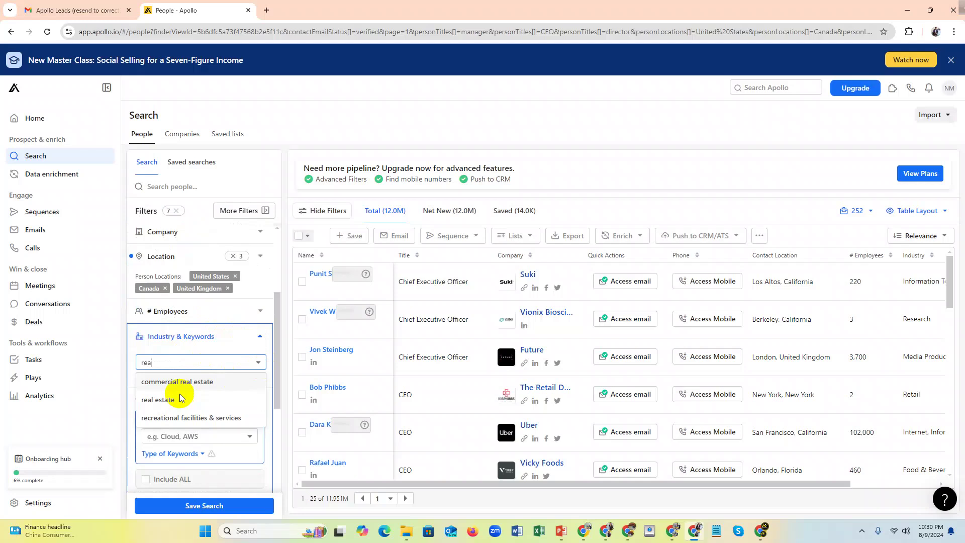
{"action": "left_click", "coordinate": [174, 401]}
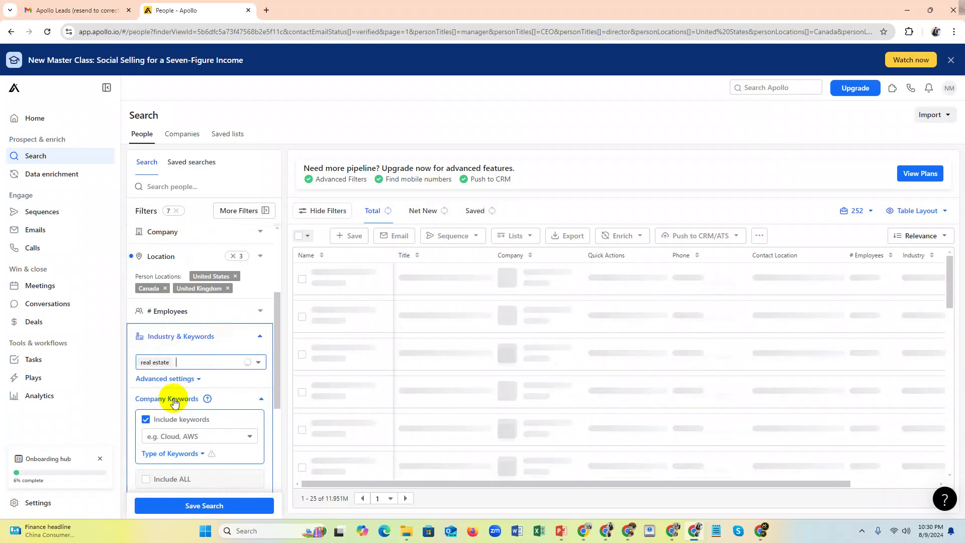
Step: Add marketing & advertising and information technology & services industries, then collapse the filter
{"action": "left_click", "coordinate": [191, 361]}
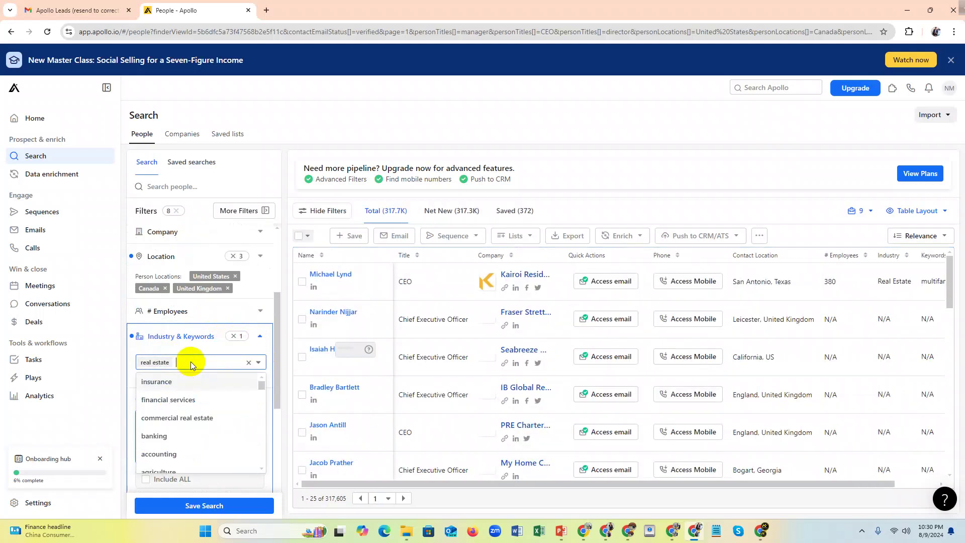
{"action": "type", "text": "mark"}
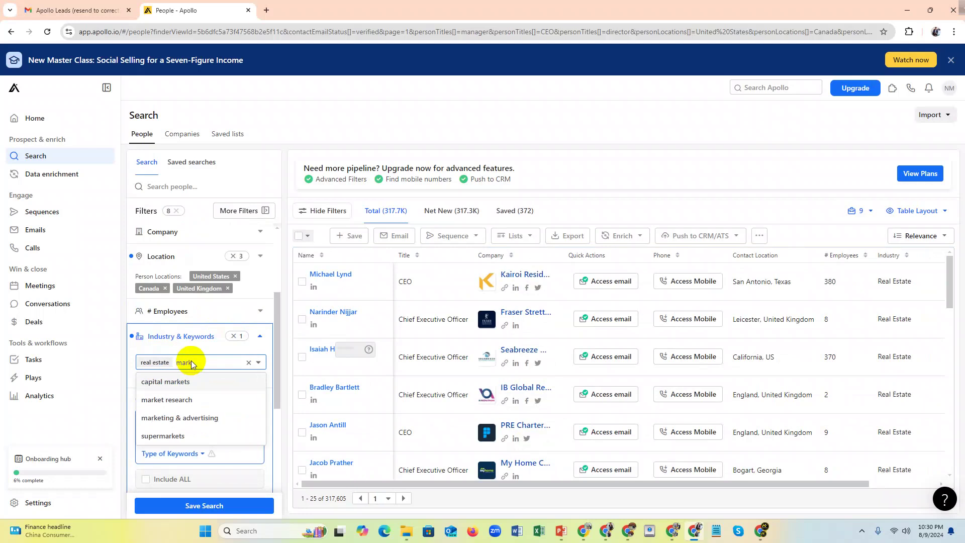
{"action": "left_click", "coordinate": [183, 419]}
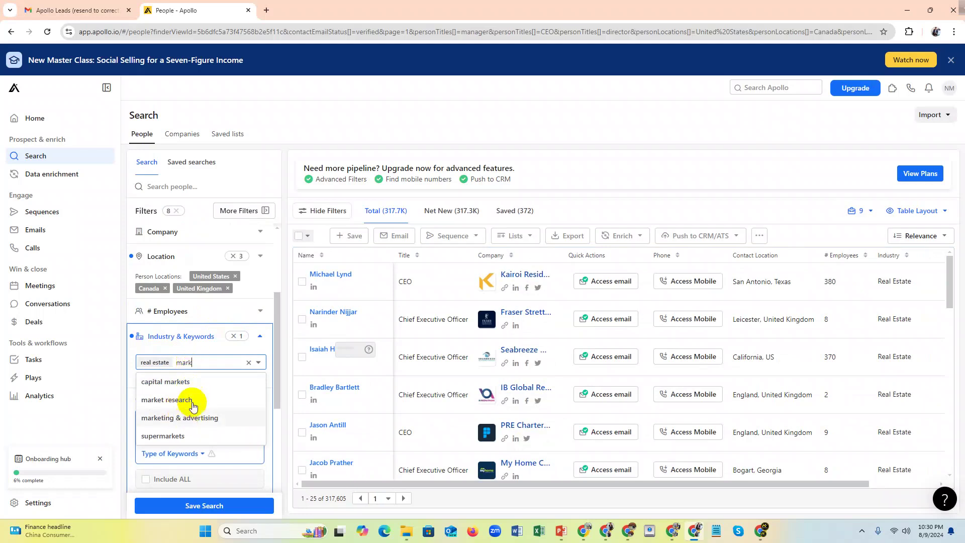
{"action": "left_click", "coordinate": [180, 384]}
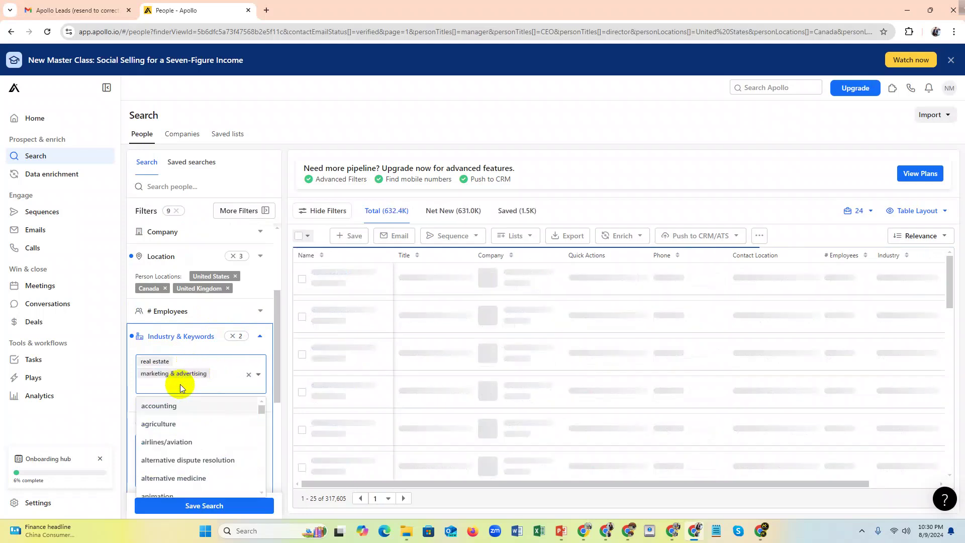
{"action": "type", "text": "infor"}
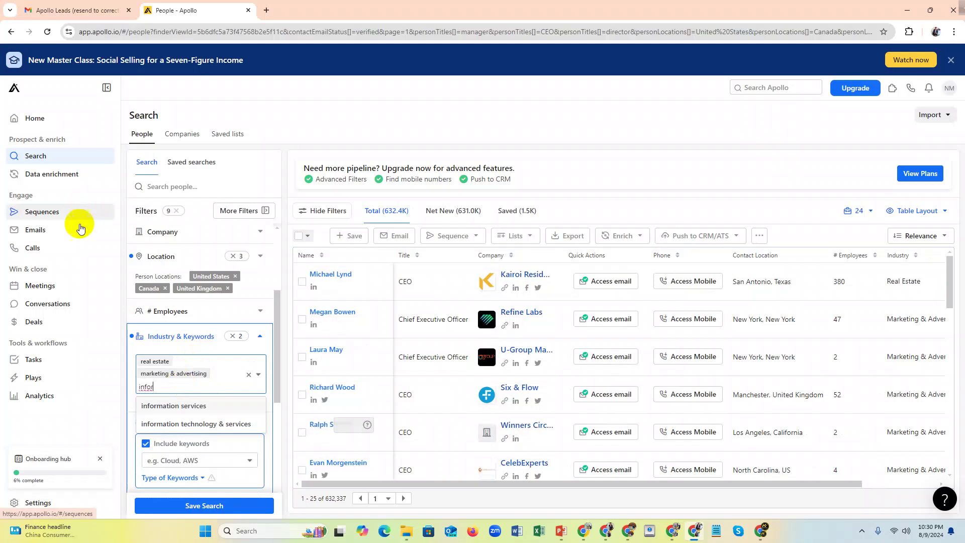
{"action": "left_click", "coordinate": [220, 425]}
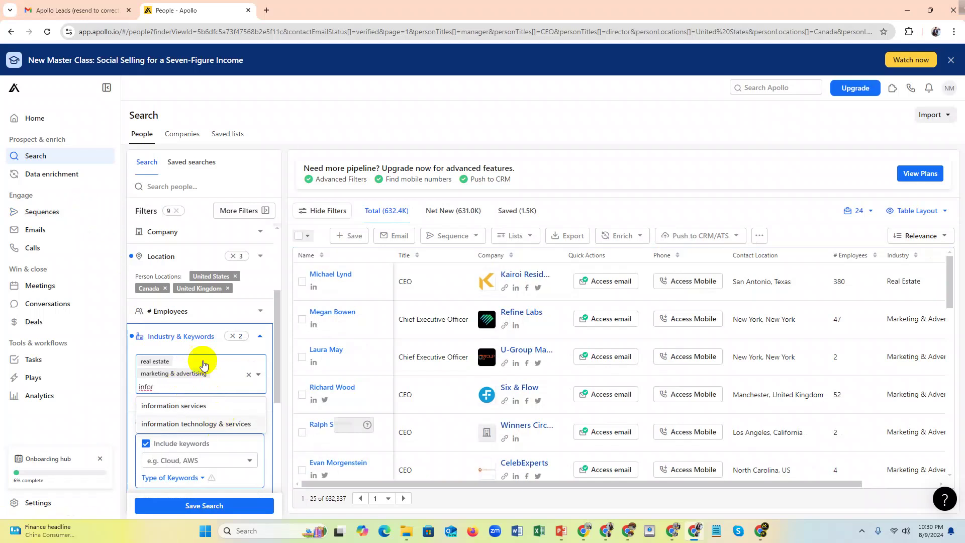
{"action": "left_click", "coordinate": [192, 340]}
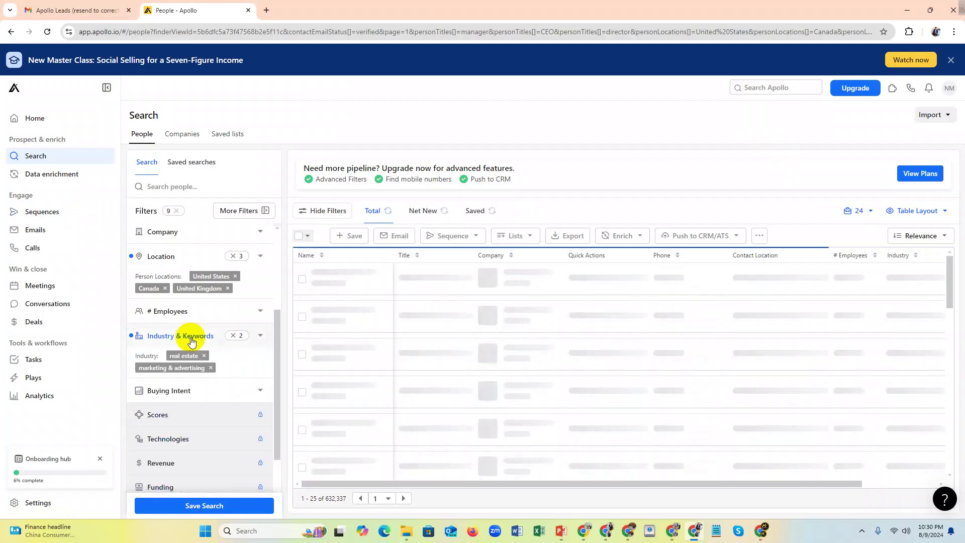
Step: Scroll up and down the filter panel to review the applied People filters
{"action": "scroll", "coordinate": [205, 410], "scroll_direction": "down", "scroll_amount": 2}
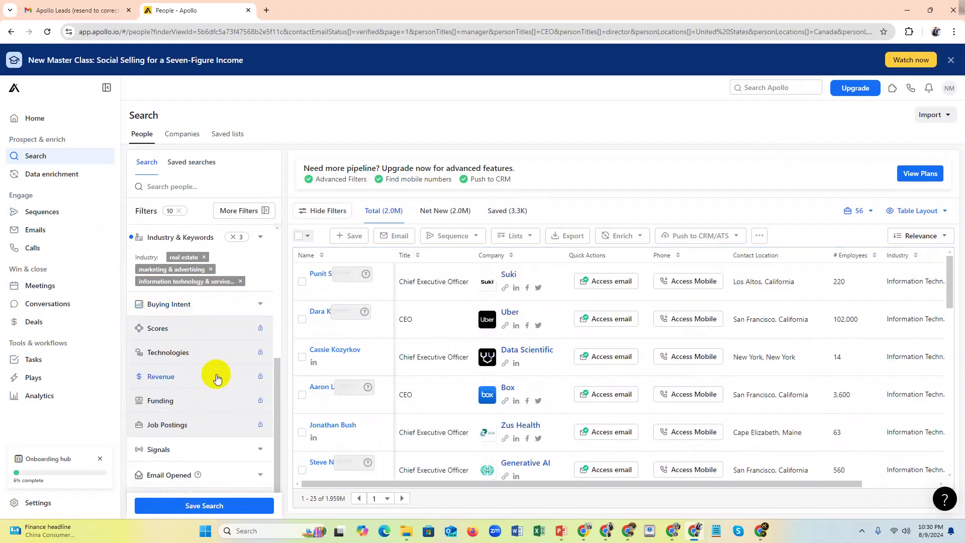
{"action": "scroll", "coordinate": [215, 377], "scroll_direction": "up", "scroll_amount": 5}
{"action": "scroll", "coordinate": [213, 297], "scroll_direction": "down", "scroll_amount": 5}
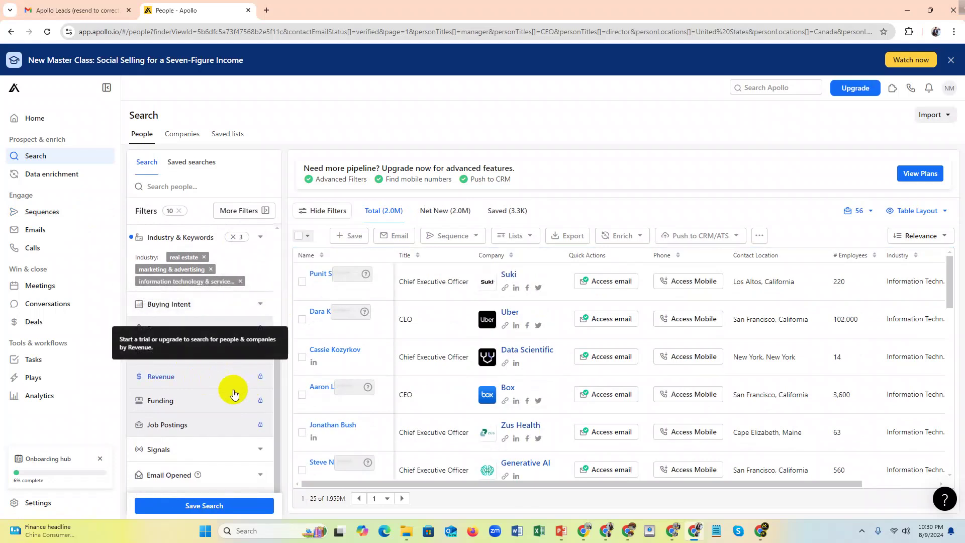
{"action": "scroll", "coordinate": [214, 430], "scroll_direction": "up", "scroll_amount": 5}
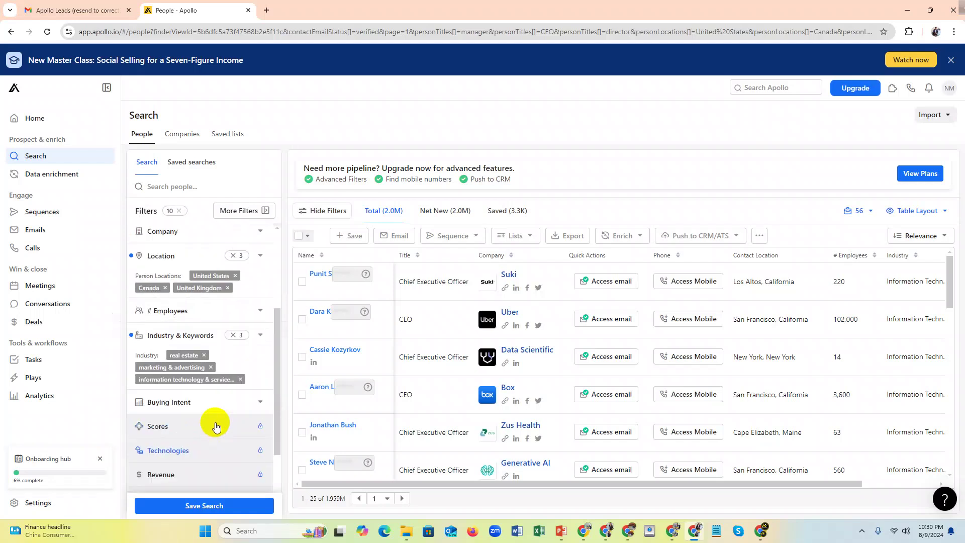
{"action": "scroll", "coordinate": [210, 320], "scroll_direction": "down", "scroll_amount": 1}
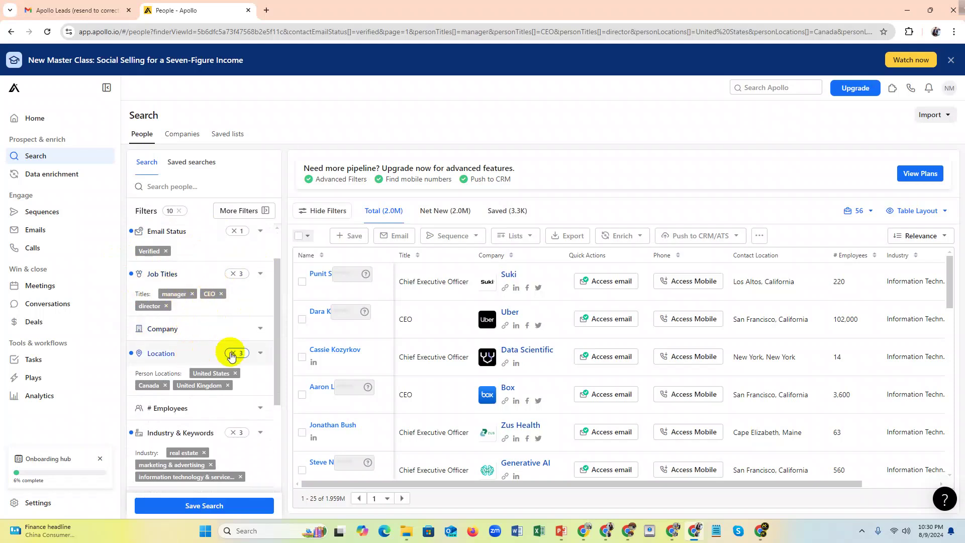
{"action": "scroll", "coordinate": [229, 354], "scroll_direction": "down", "scroll_amount": 2}
Step: Clear the three selected industries from the Industry & Keywords filter
{"action": "left_click", "coordinate": [196, 336]}
{"action": "scroll", "coordinate": [211, 322], "scroll_direction": "down", "scroll_amount": 1}
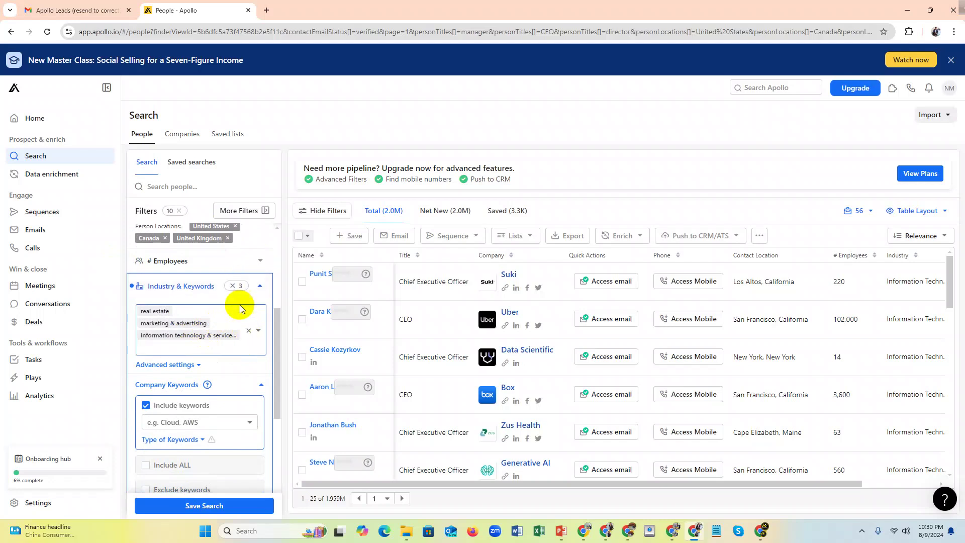
{"action": "left_click", "coordinate": [248, 331]}
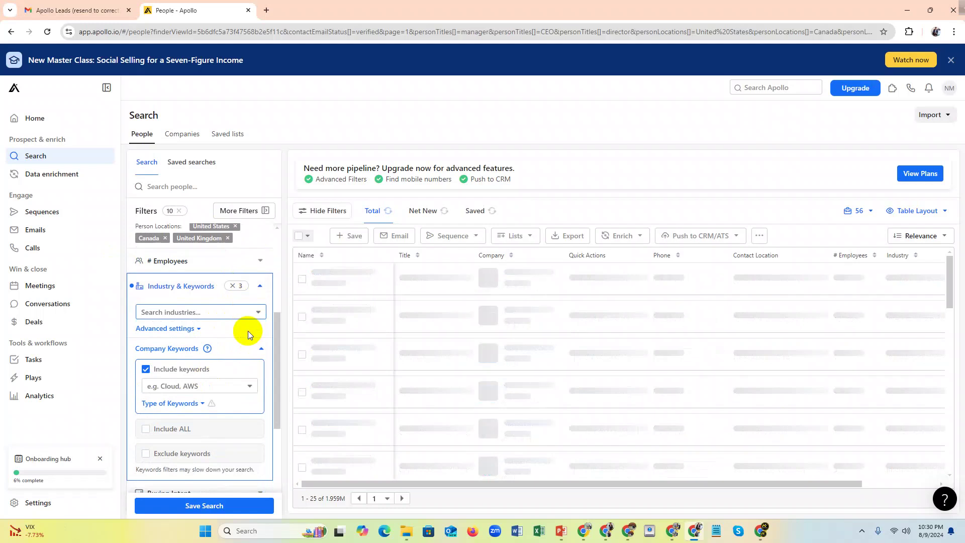
Step: Add IT and Clothing as included company keywords
{"action": "left_click", "coordinate": [184, 385]}
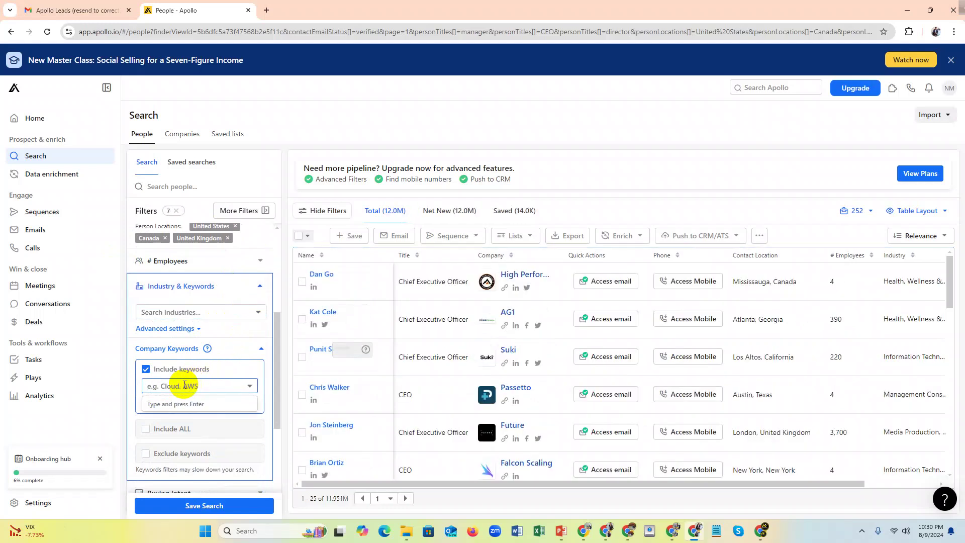
{"action": "type", "text": "IT"}
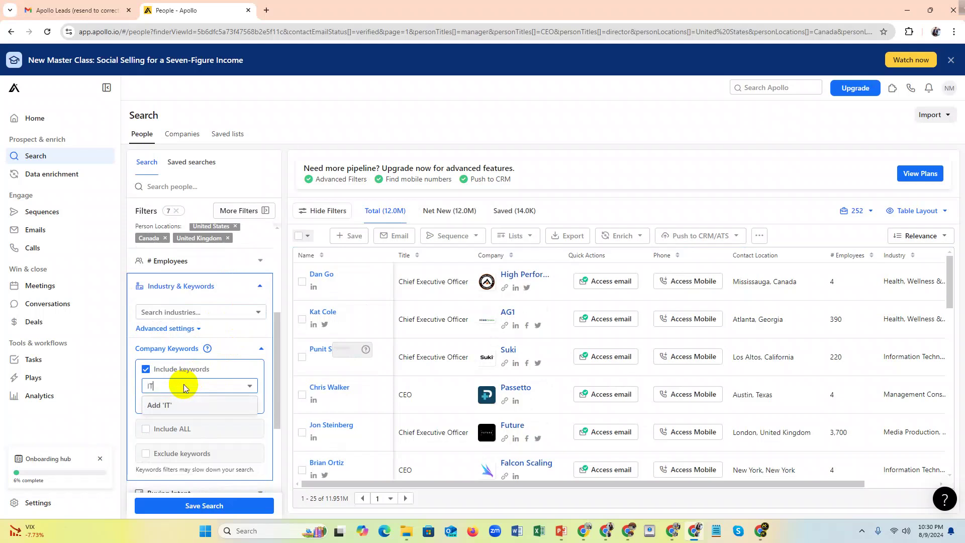
{"action": "key", "text": "Return"}
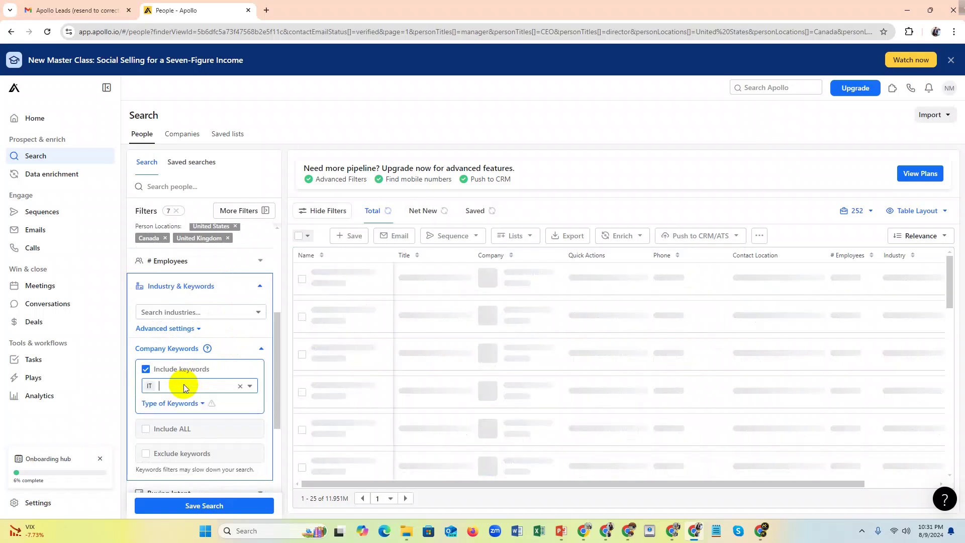
{"action": "type", "text": "Cloc"}
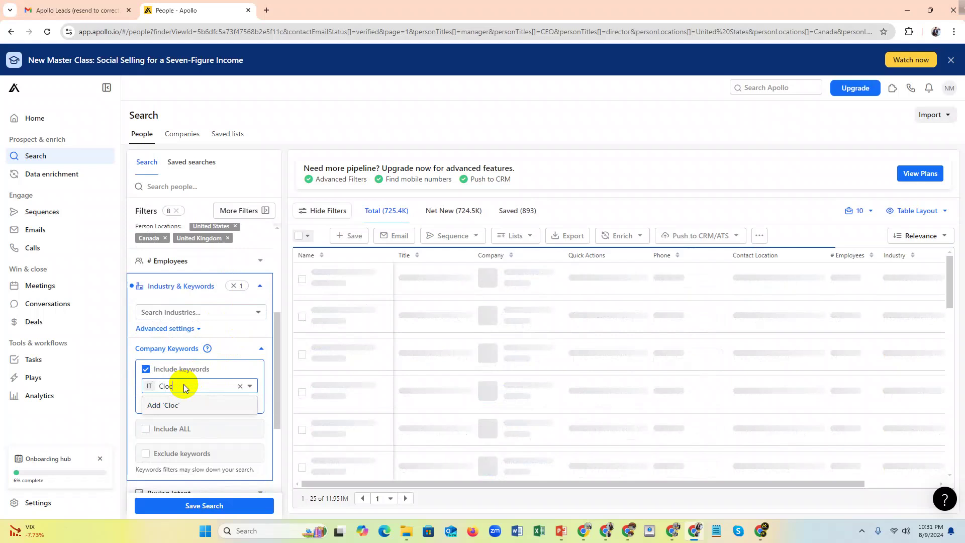
{"action": "type", "text": "tiong"}
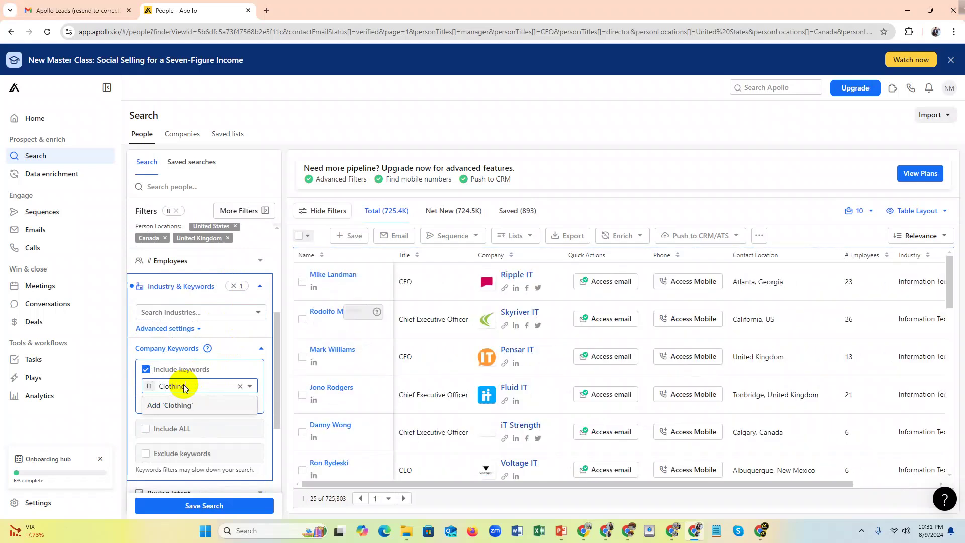
{"action": "key", "text": "Return"}
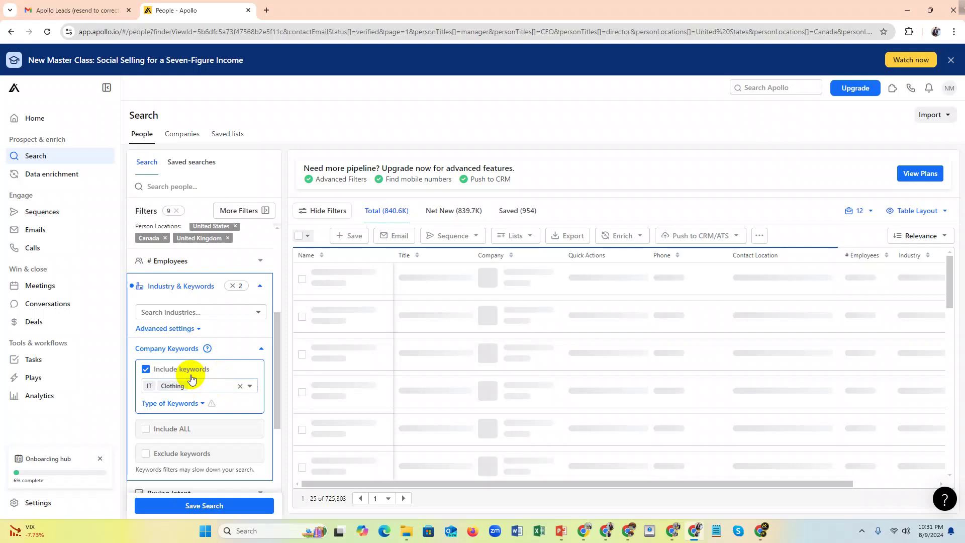
Step: Collapse the Industry & Keywords filter and review the filter panel summaries
{"action": "scroll", "coordinate": [201, 352], "scroll_direction": "up", "scroll_amount": 1}
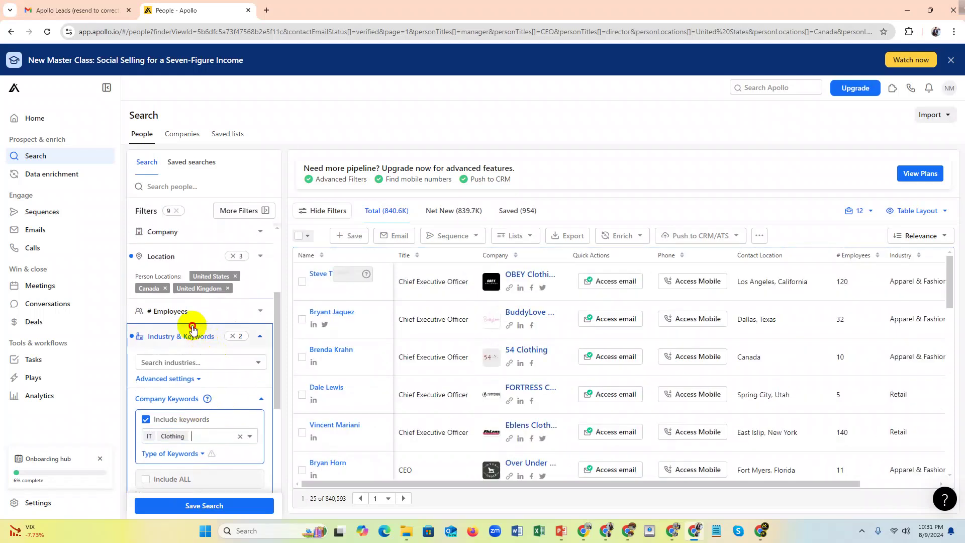
{"action": "left_click", "coordinate": [186, 334]}
{"action": "scroll", "coordinate": [211, 326], "scroll_direction": "up", "scroll_amount": 3}
{"action": "scroll", "coordinate": [222, 299], "scroll_direction": "down", "scroll_amount": 3}
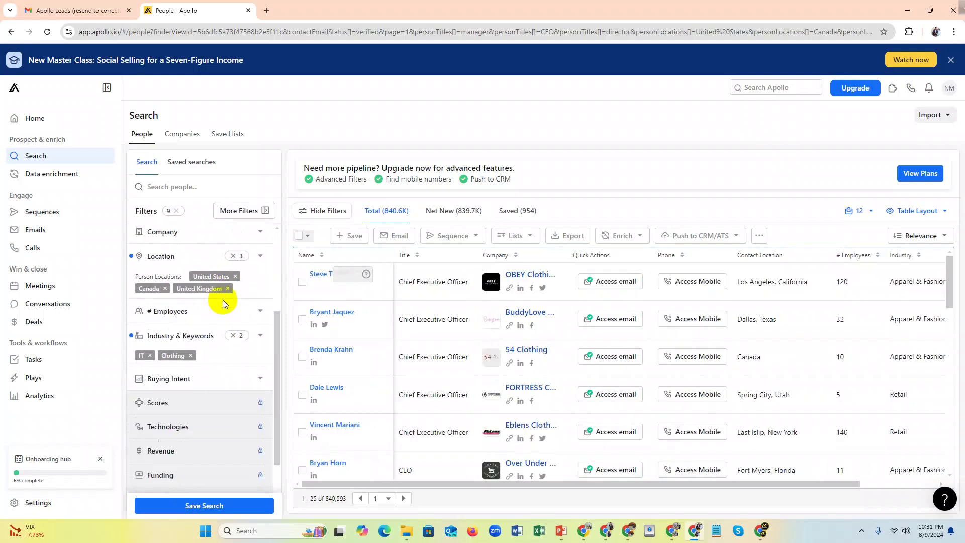
{"action": "scroll", "coordinate": [222, 300], "scroll_direction": "up", "scroll_amount": 3}
{"action": "scroll", "coordinate": [230, 301], "scroll_direction": "down", "scroll_amount": 1}
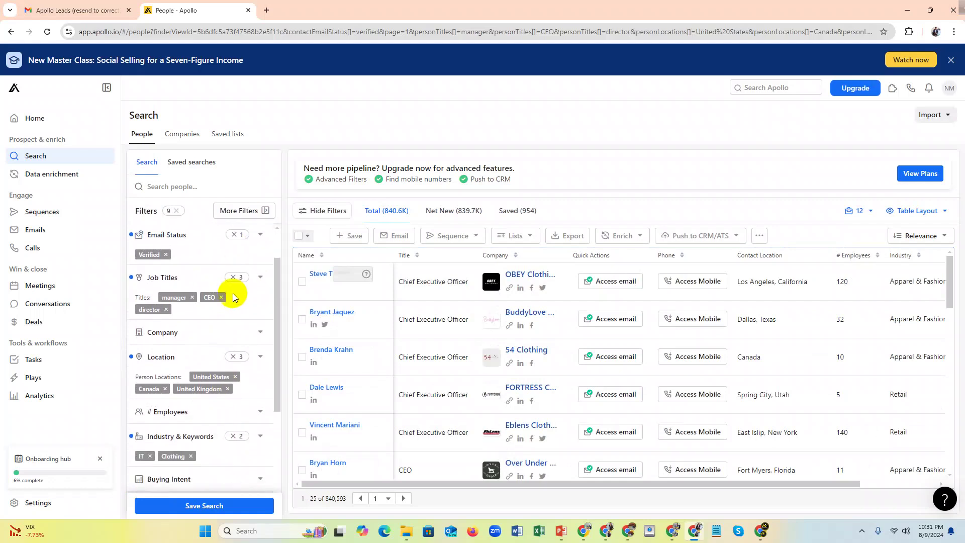
{"action": "scroll", "coordinate": [226, 302], "scroll_direction": "down", "scroll_amount": 3}
{"action": "scroll", "coordinate": [219, 309], "scroll_direction": "up", "scroll_amount": 3}
{"action": "scroll", "coordinate": [216, 312], "scroll_direction": "down", "scroll_amount": 2}
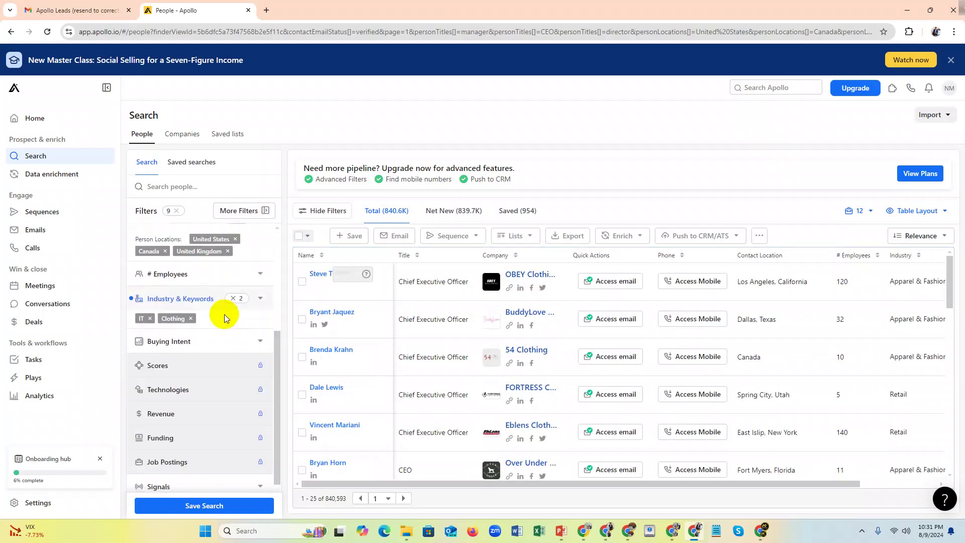
{"action": "scroll", "coordinate": [224, 314], "scroll_direction": "up", "scroll_amount": 4}
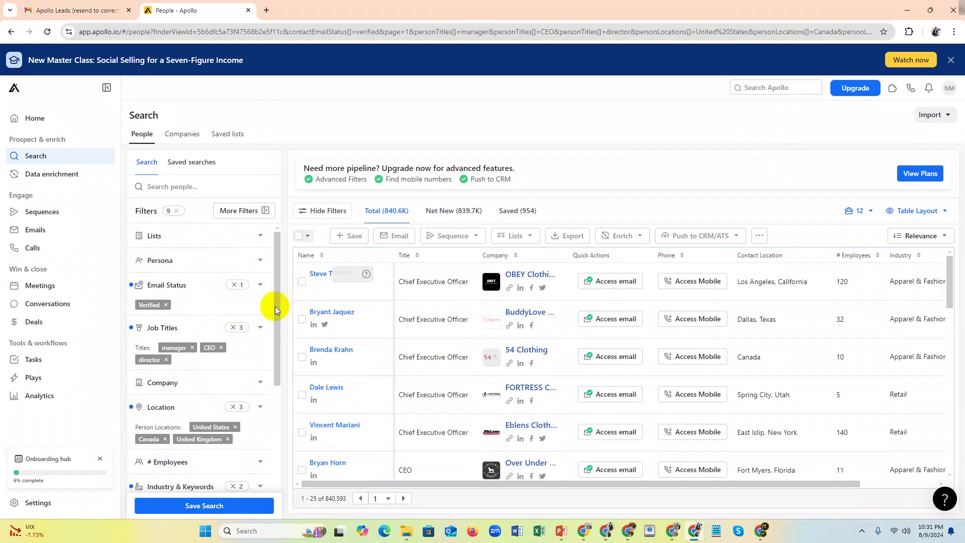
{"action": "mouse_move", "coordinate": [276, 301]}
{"action": "left_mouse_down"}
{"action": "mouse_move", "coordinate": [276, 345]}
{"action": "mouse_move", "coordinate": [280, 285]}
{"action": "mouse_move", "coordinate": [259, 286]}
{"action": "mouse_move", "coordinate": [276, 308]}
{"action": "mouse_move", "coordinate": [276, 334]}
{"action": "mouse_move", "coordinate": [280, 310]}
{"action": "left_mouse_up"}
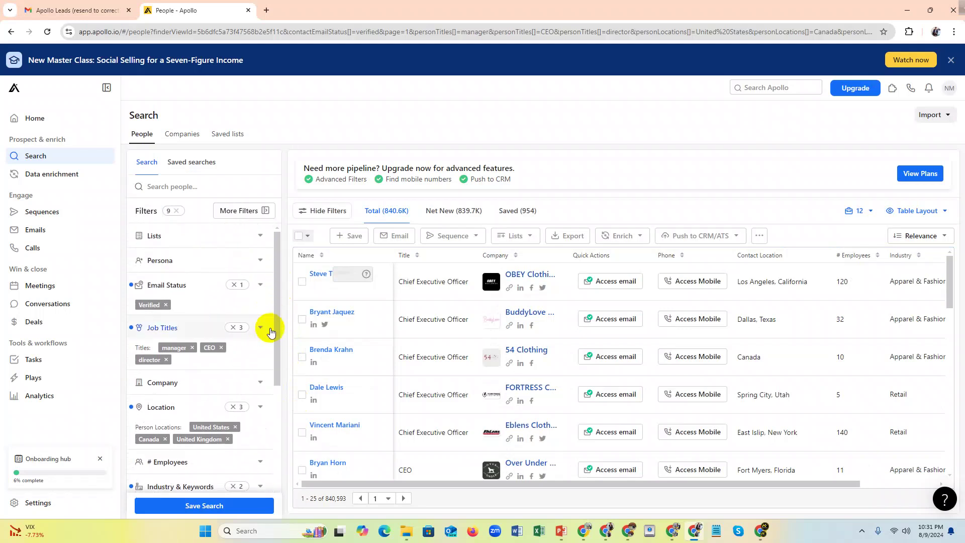
{"action": "scroll", "coordinate": [269, 328], "scroll_direction": "down", "scroll_amount": 2}
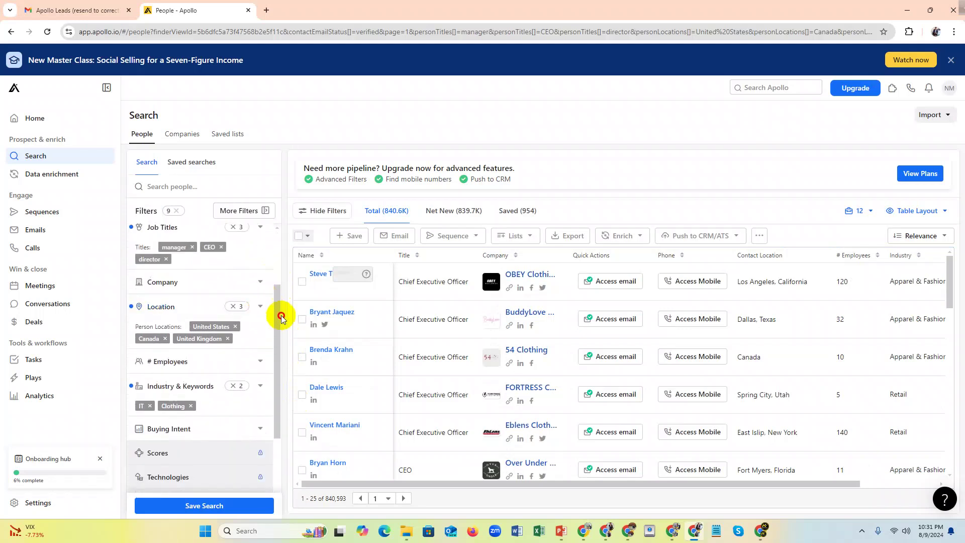
Step: Check the Location filter's three countries, then collapse it again
{"action": "left_click", "coordinate": [258, 303]}
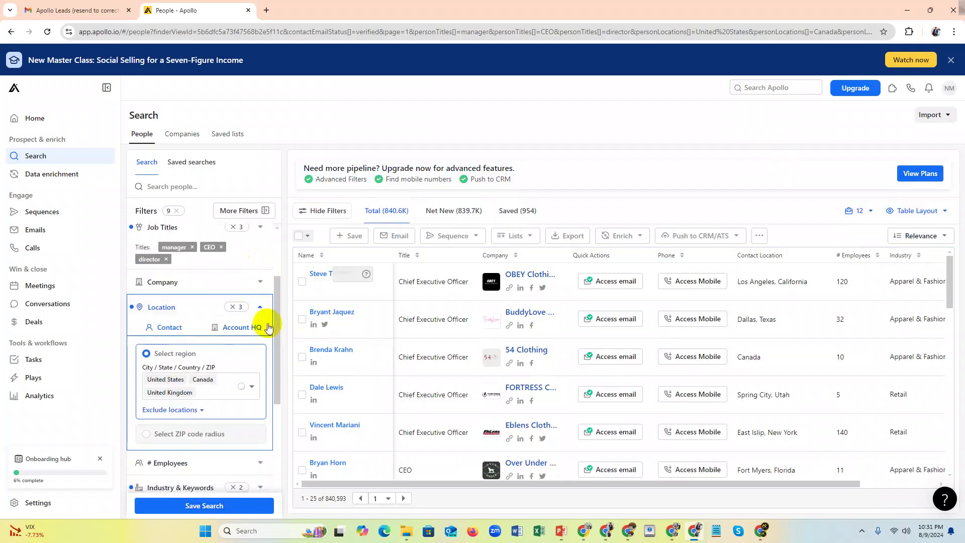
{"action": "left_click", "coordinate": [182, 309]}
{"action": "scroll", "coordinate": [233, 308], "scroll_direction": "up", "scroll_amount": 1}
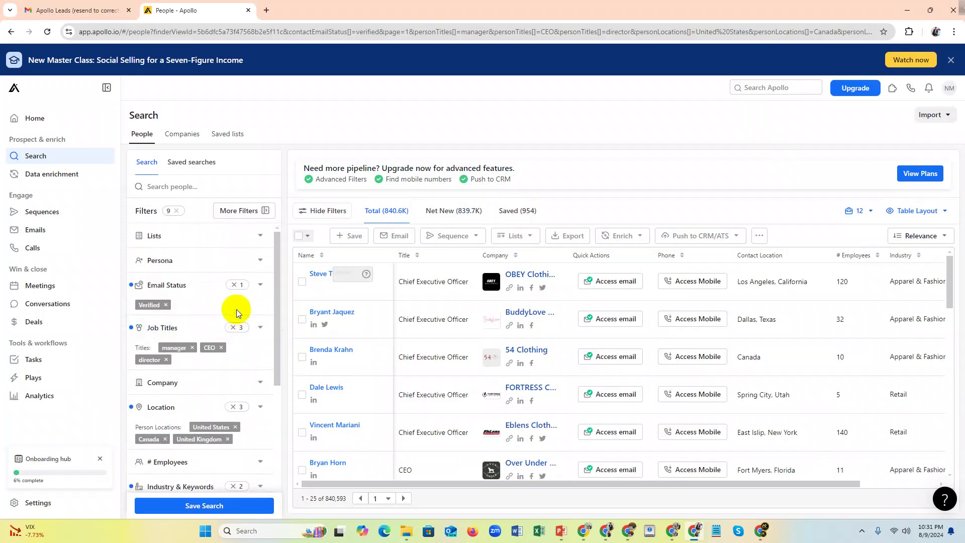
{"action": "scroll", "coordinate": [244, 297], "scroll_direction": "down", "scroll_amount": 3}
{"action": "left_click_drag", "start_coordinate": [277, 372], "coordinate": [291, 252]}
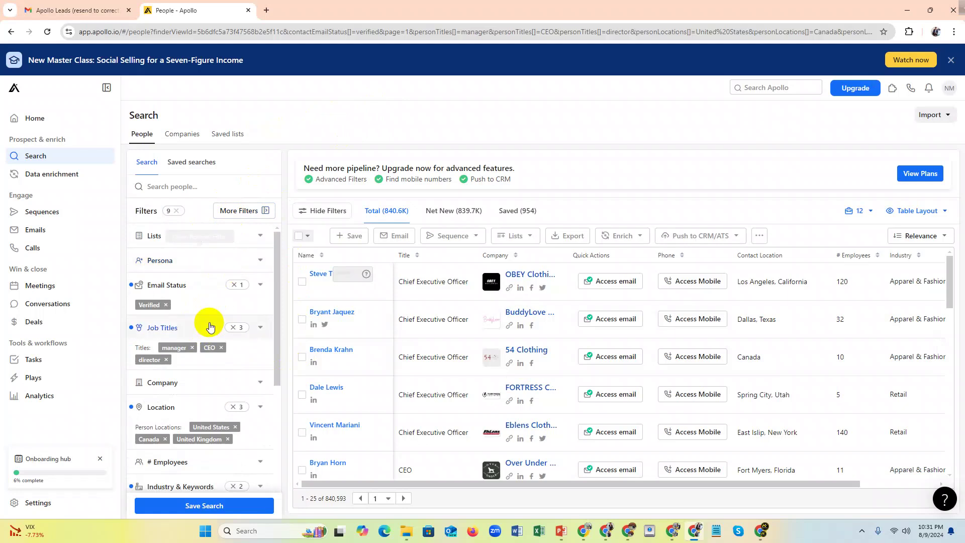
{"action": "scroll", "coordinate": [206, 306], "scroll_direction": "down", "scroll_amount": 1}
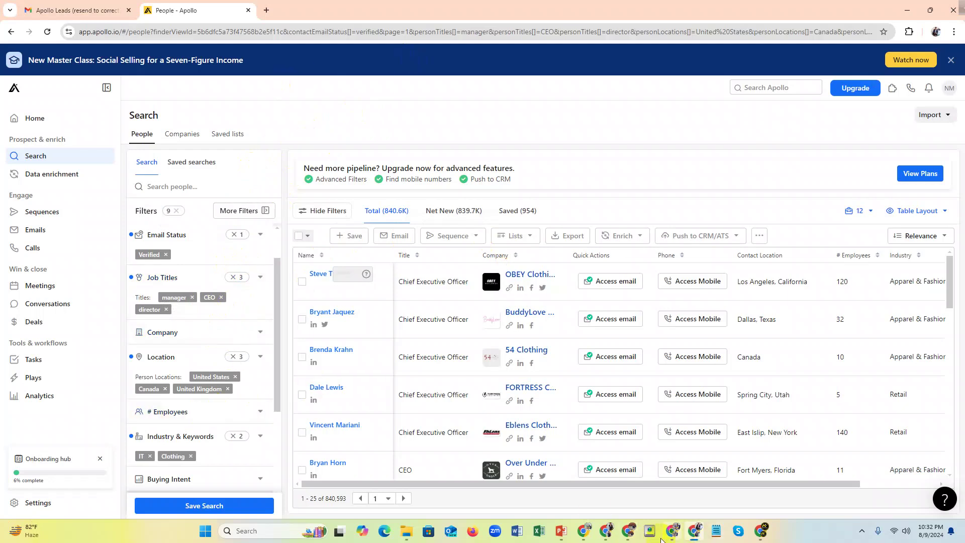
{"action": "left_click", "coordinate": [586, 532]}
{"action": "scroll", "coordinate": [319, 251], "scroll_direction": "down", "scroll_amount": 1}
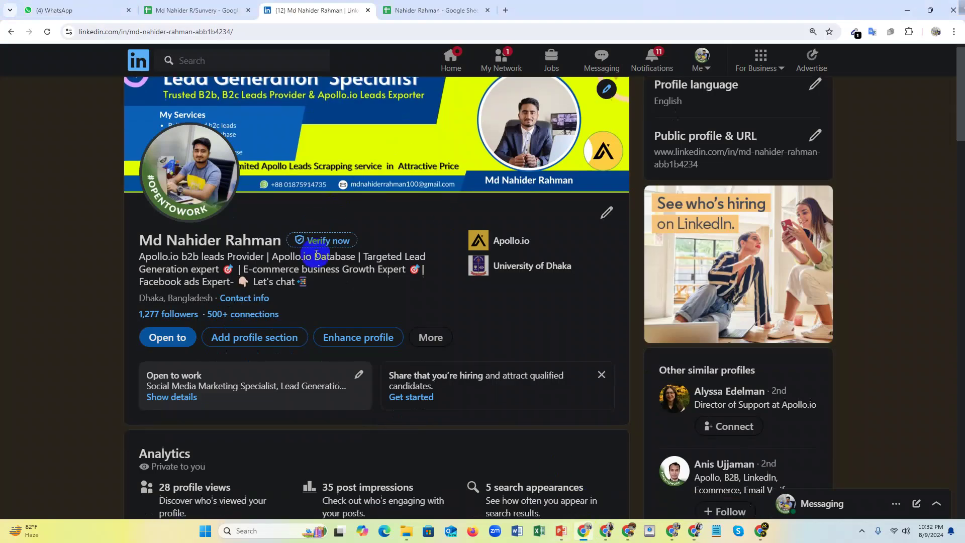
{"action": "scroll", "coordinate": [311, 218], "scroll_direction": "up", "scroll_amount": 1}
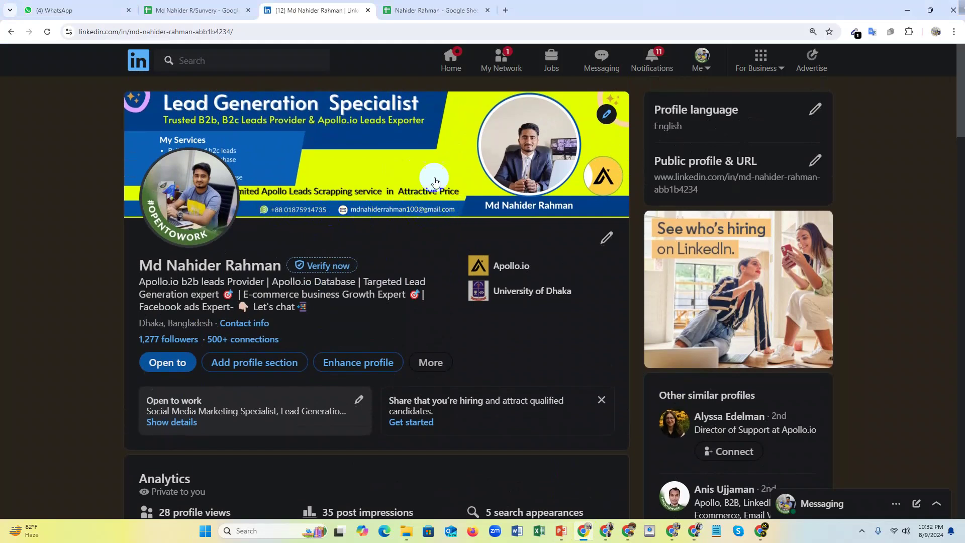
{"action": "mouse_move", "coordinate": [643, 534]}
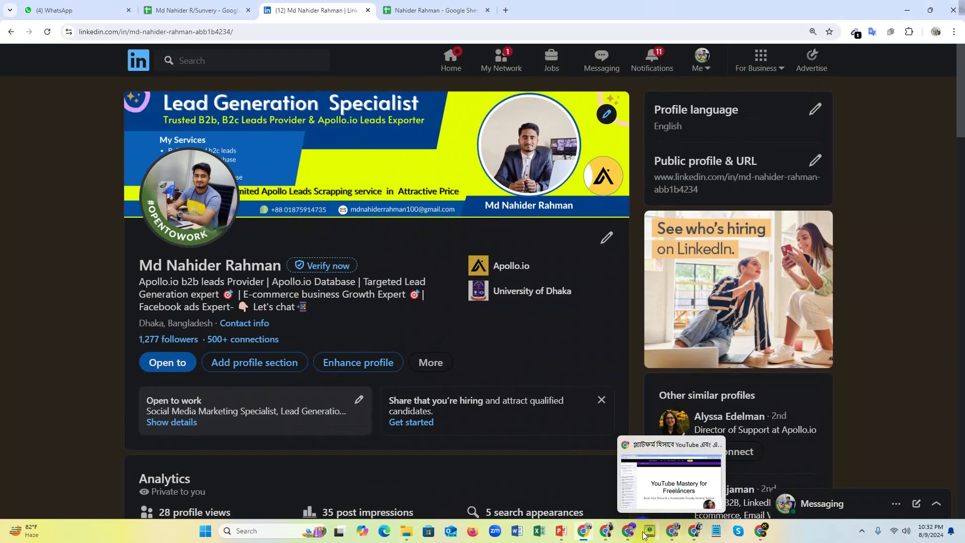
{"action": "left_click", "coordinate": [695, 530]}
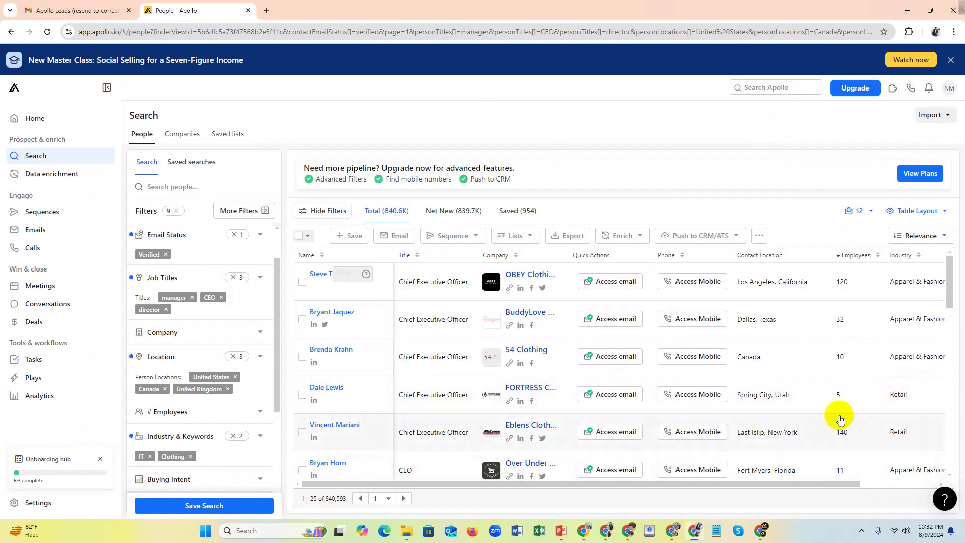